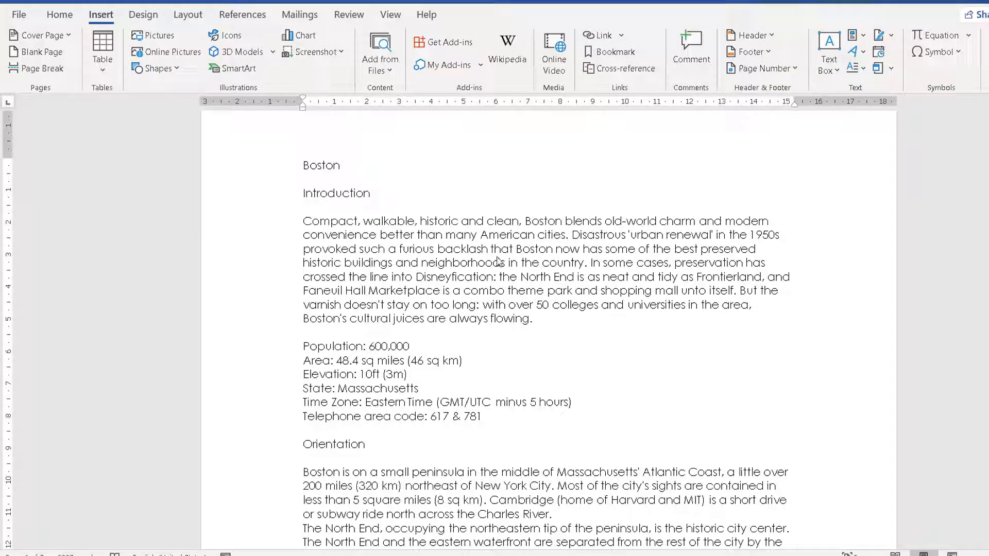
Step: Make the "Off the Beaten Track" heading above the Lexington section bold
{"action": "scroll", "coordinate": [498, 261], "scroll_direction": "down", "scroll_amount": 15}
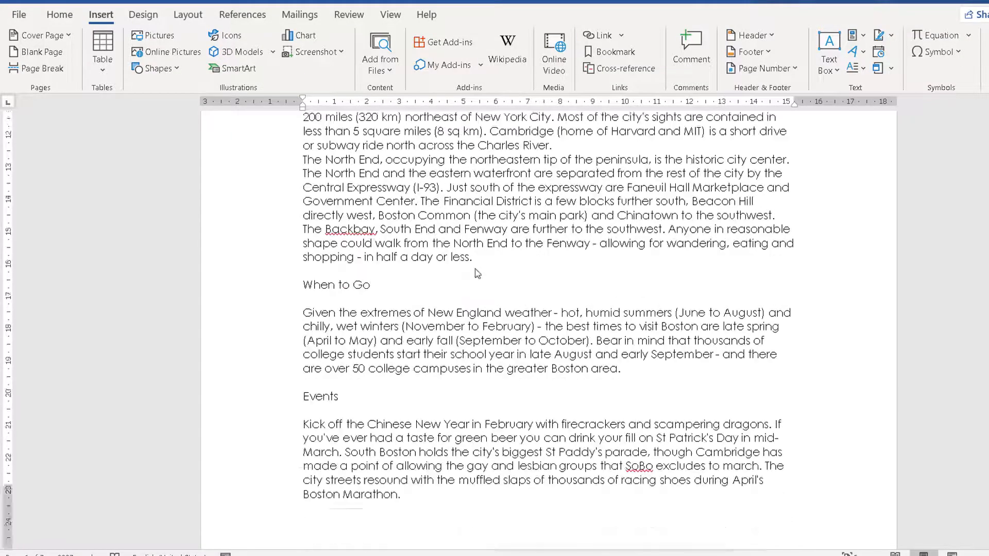
{"action": "scroll", "coordinate": [462, 306], "scroll_direction": "up", "scroll_amount": 15}
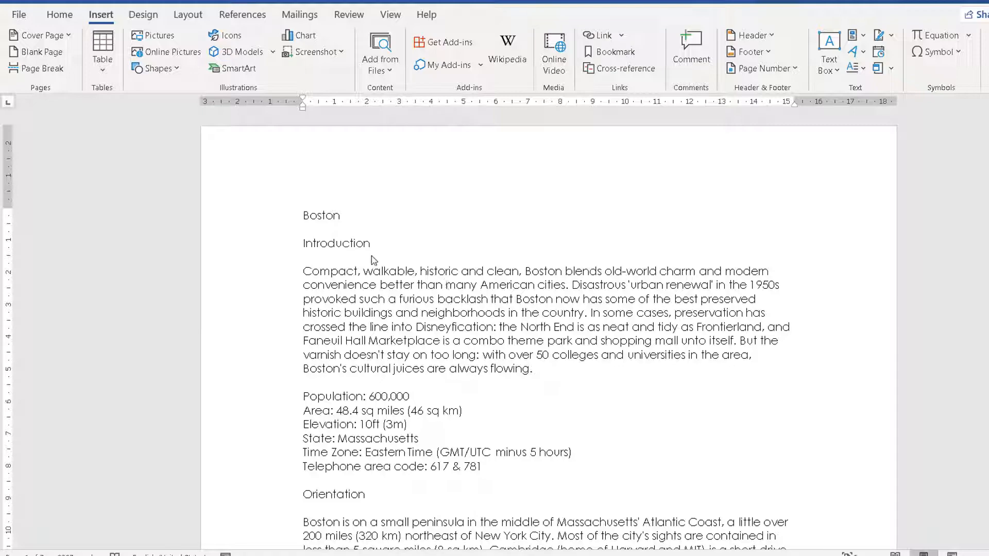
{"action": "scroll", "coordinate": [377, 256], "scroll_direction": "down", "scroll_amount": 8}
{"action": "scroll", "coordinate": [393, 281], "scroll_direction": "up", "scroll_amount": 8}
{"action": "scroll", "coordinate": [412, 312], "scroll_direction": "down", "scroll_amount": 10}
{"action": "scroll", "coordinate": [418, 314], "scroll_direction": "down", "scroll_amount": 15}
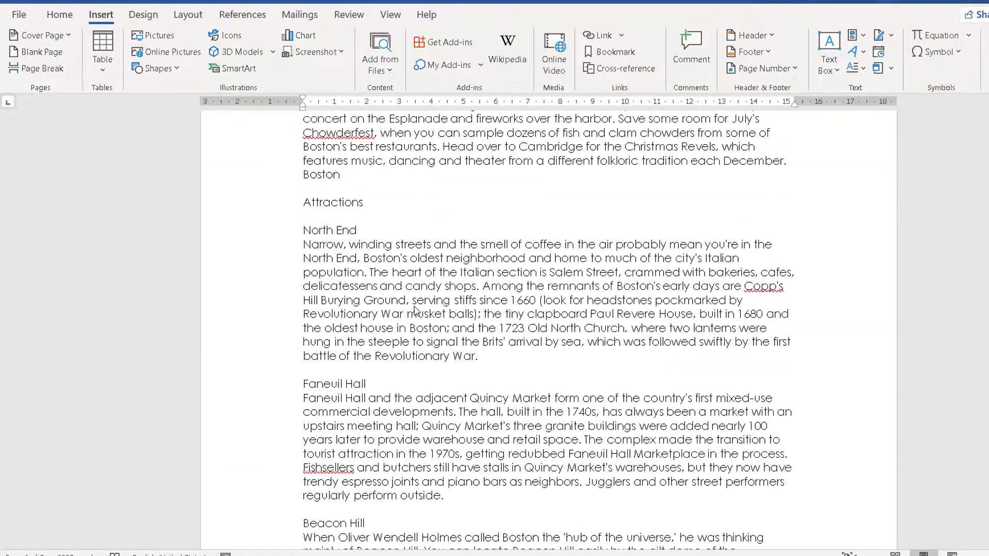
{"action": "scroll", "coordinate": [415, 310], "scroll_direction": "down", "scroll_amount": 12}
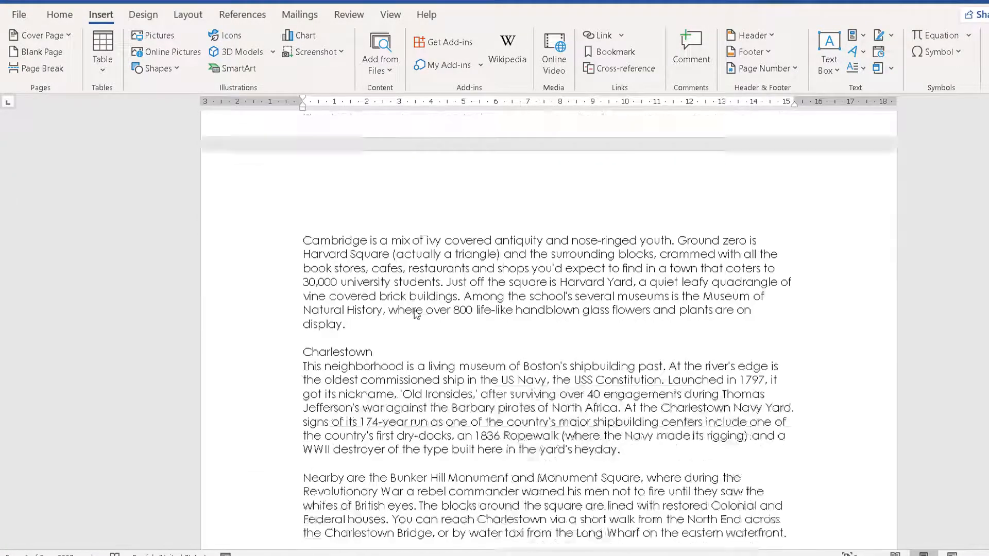
{"action": "scroll", "coordinate": [417, 315], "scroll_direction": "down", "scroll_amount": 4}
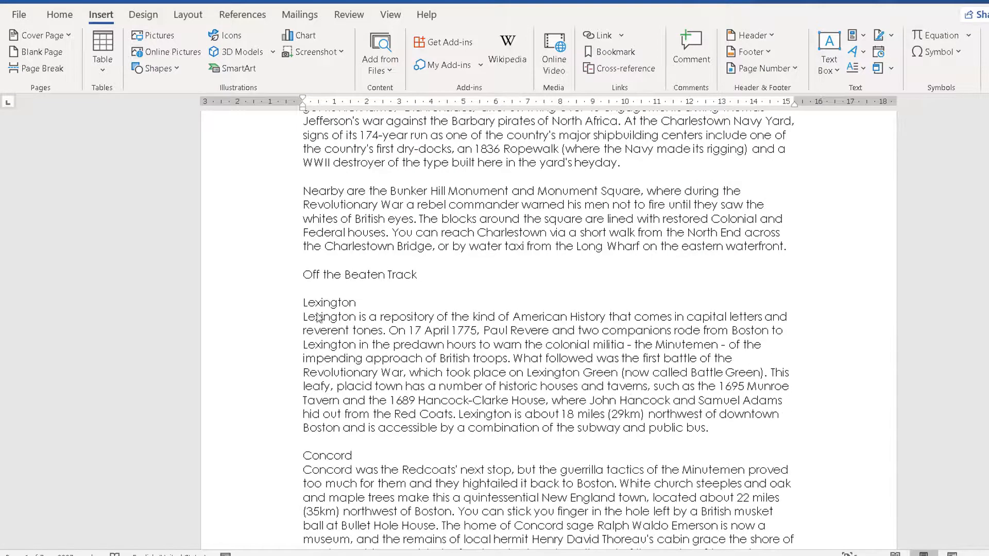
{"action": "left_click", "coordinate": [278, 279]}
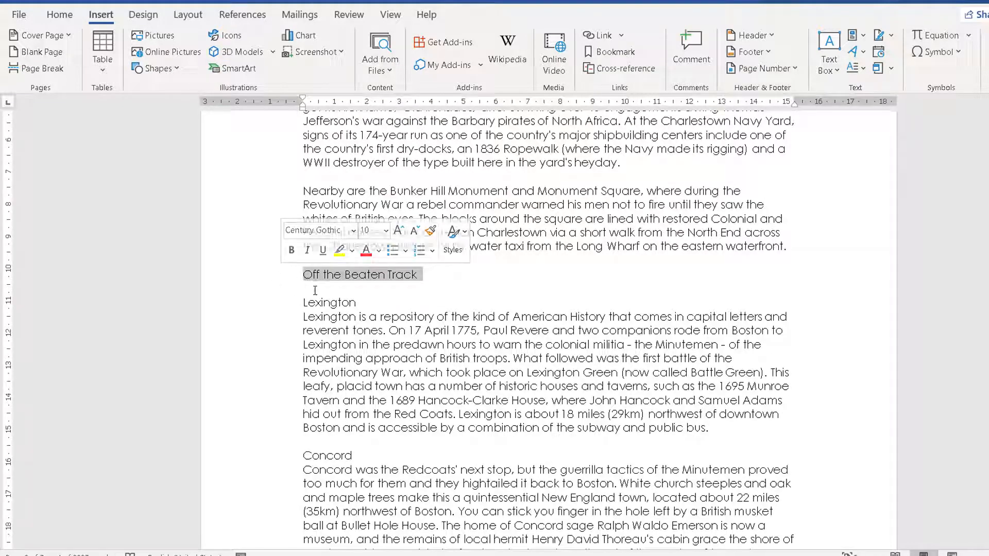
{"action": "left_click", "coordinate": [291, 250]}
{"action": "left_click", "coordinate": [338, 316]}
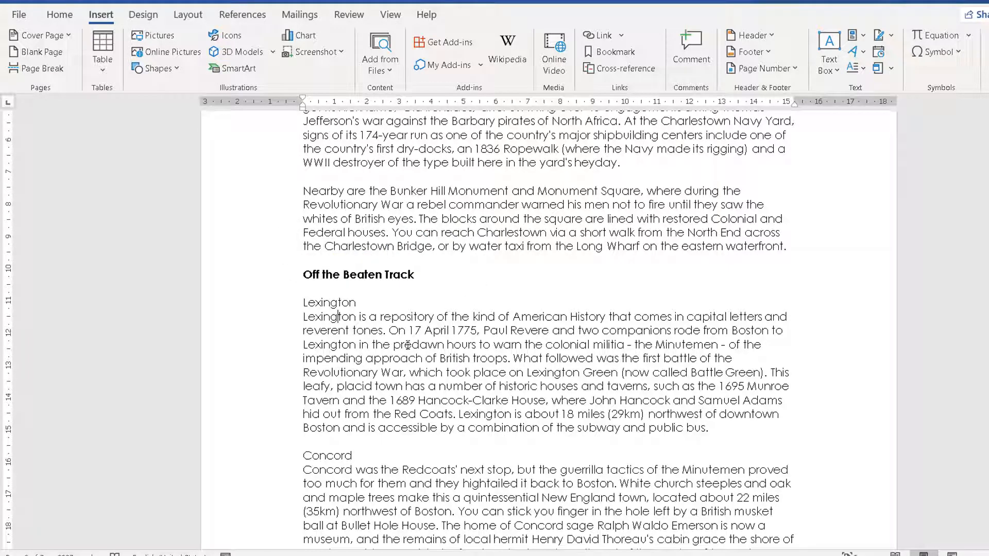
Step: Add a bookmark named Off_the_Beaten at the start of the "Off the Beaten Track" heading
{"action": "key", "text": "Up"}
{"action": "key", "text": "Up"}
{"action": "key", "text": "Up"}
{"action": "key", "text": "Home"}
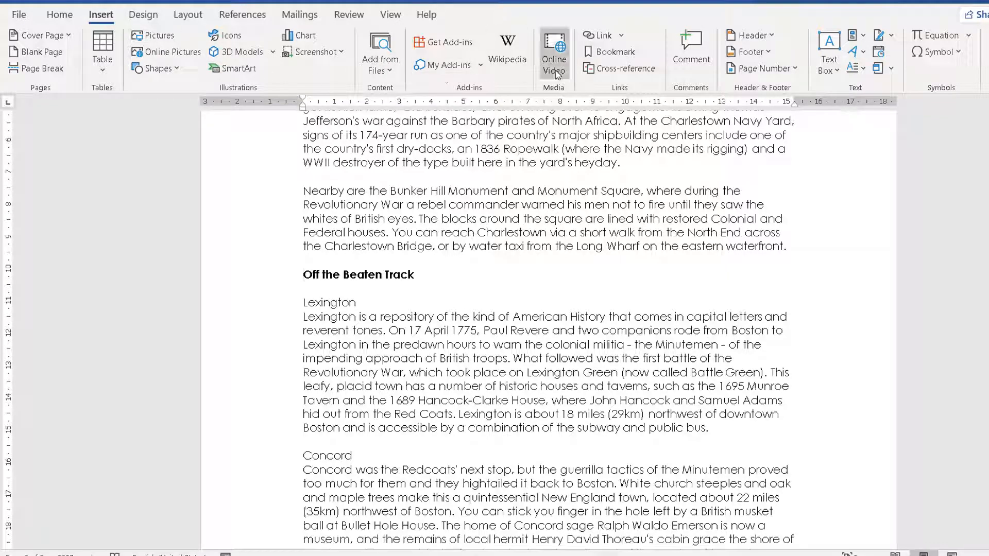
{"action": "left_click", "coordinate": [628, 55]}
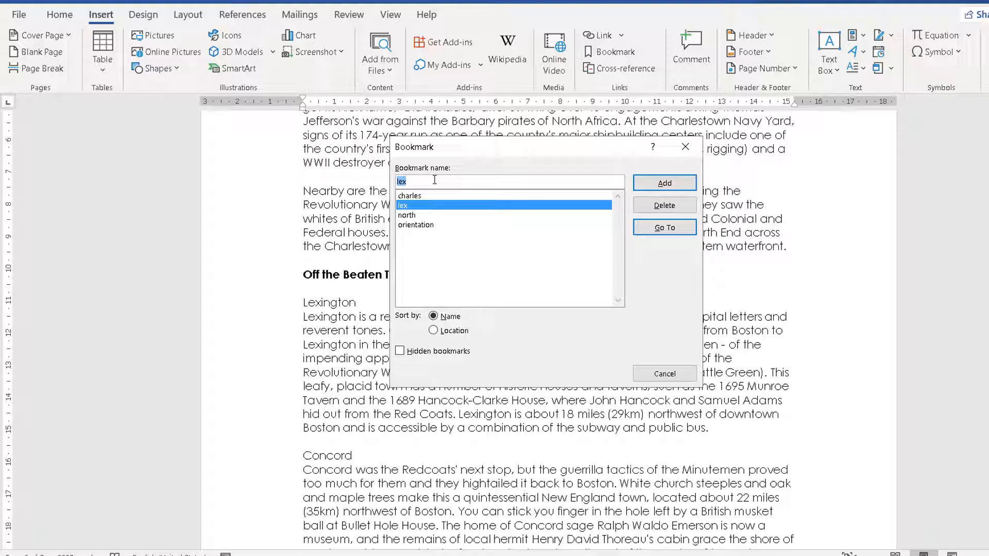
{"action": "type", "text": "Off"}
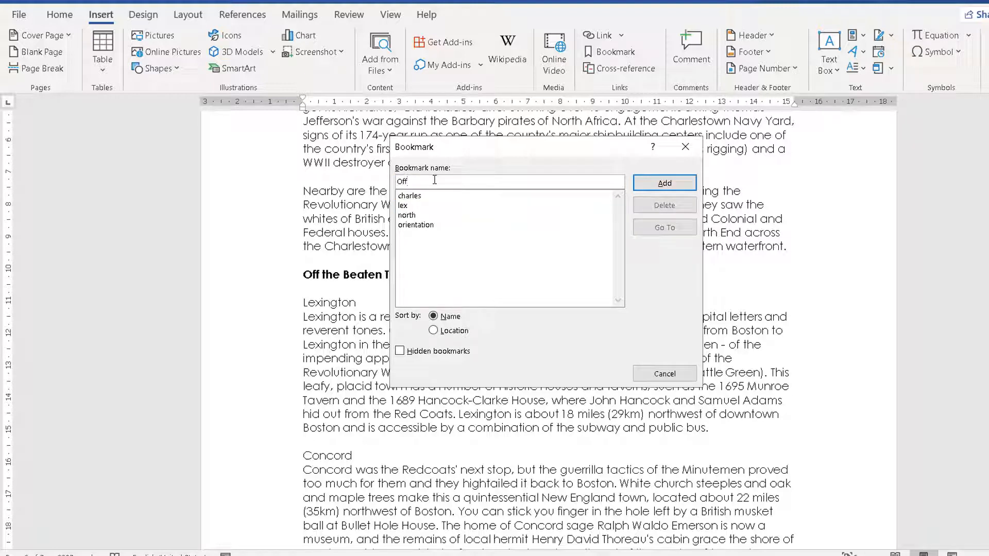
{"action": "type", "text": " B"}
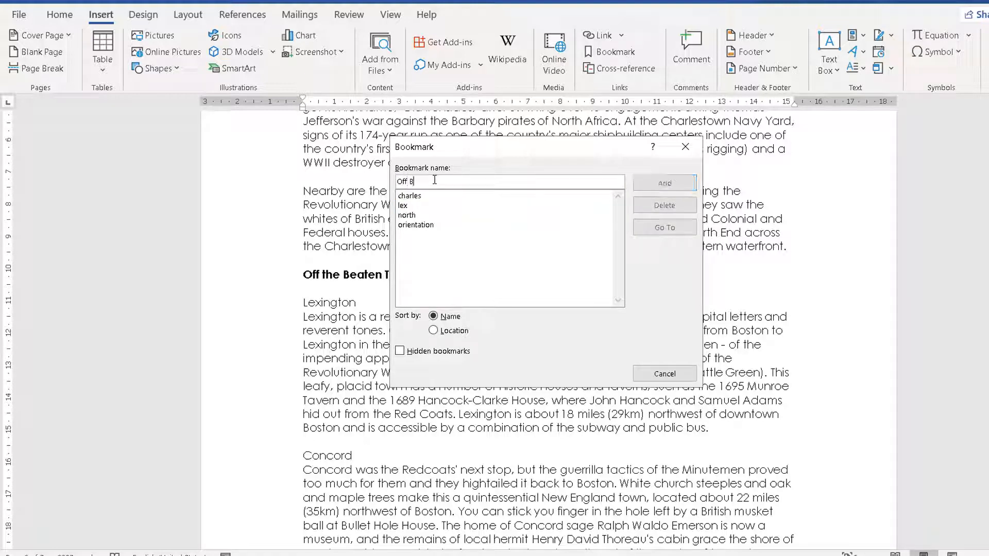
{"action": "type", "text": "eaten Track"}
{"action": "left_click_drag", "start_coordinate": [461, 182], "coordinate": [396, 179]}
{"action": "type", "text": "Off "}
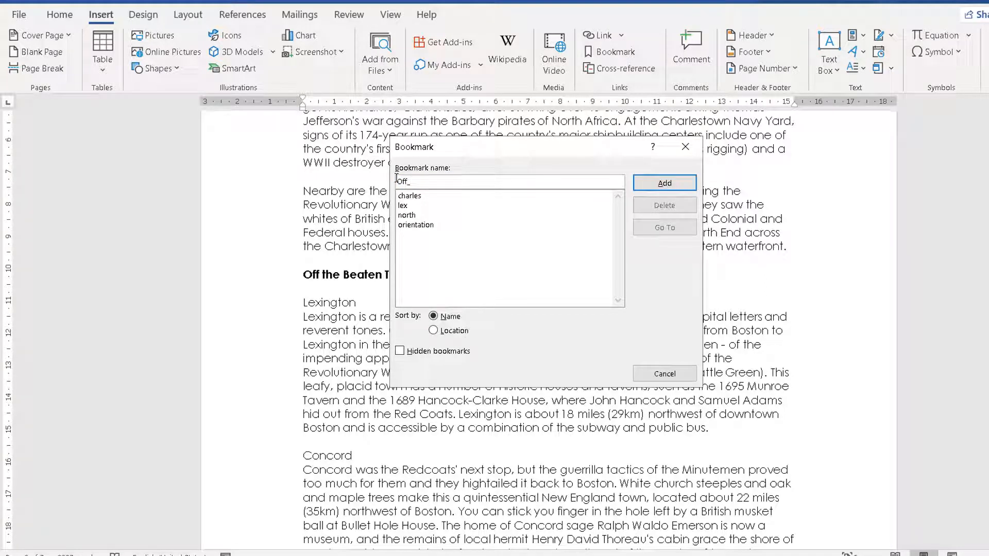
{"action": "type", "text": "the_Beaten"}
{"action": "left_click", "coordinate": [648, 186]}
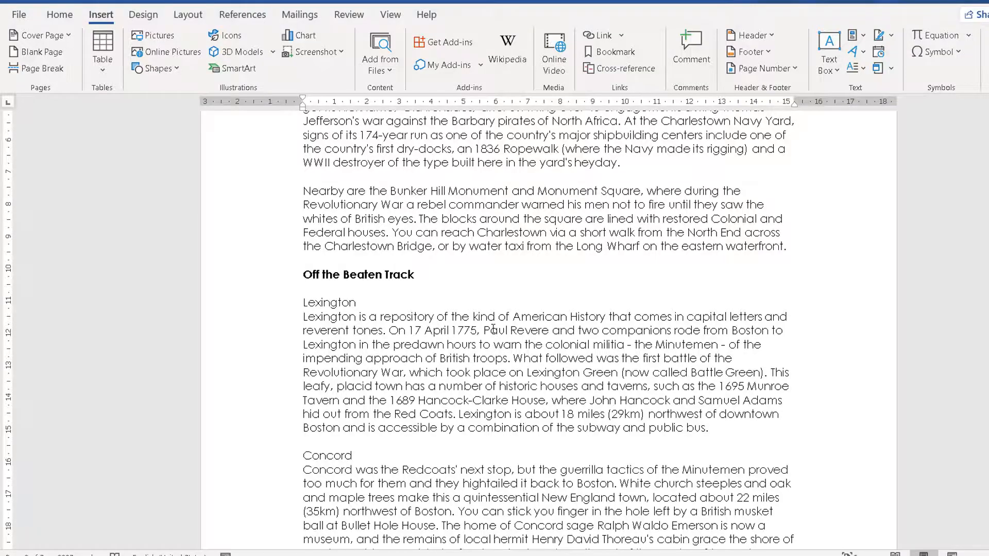
Step: Make the "History" heading above the paragraph about Trimountain bold
{"action": "scroll", "coordinate": [493, 329], "scroll_direction": "down", "scroll_amount": 20}
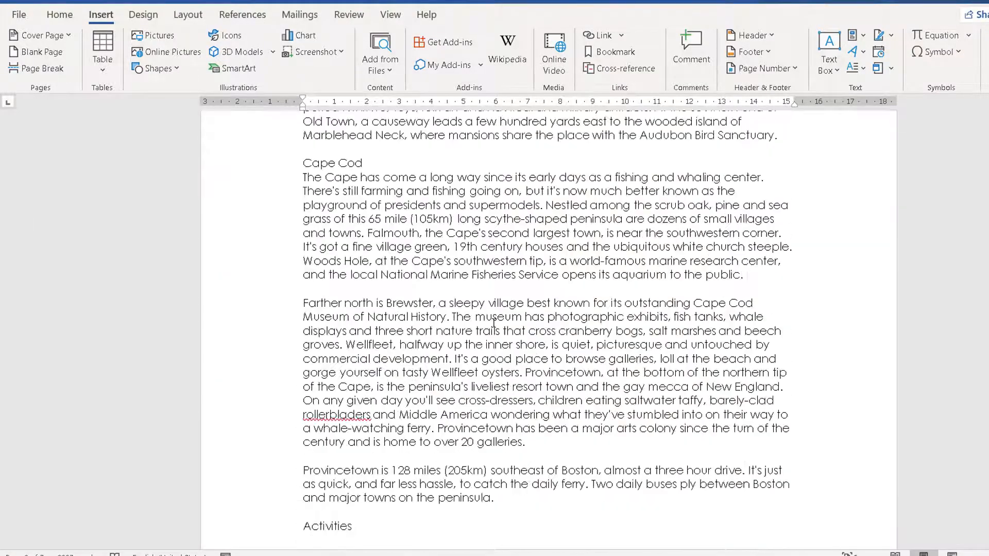
{"action": "scroll", "coordinate": [494, 323], "scroll_direction": "down", "scroll_amount": 20}
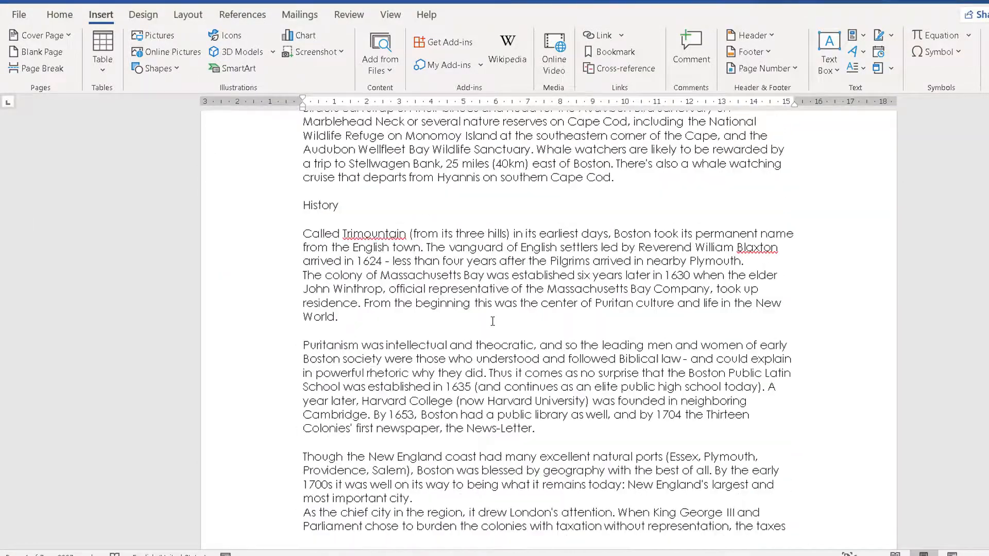
{"action": "scroll", "coordinate": [493, 319], "scroll_direction": "up", "scroll_amount": 1}
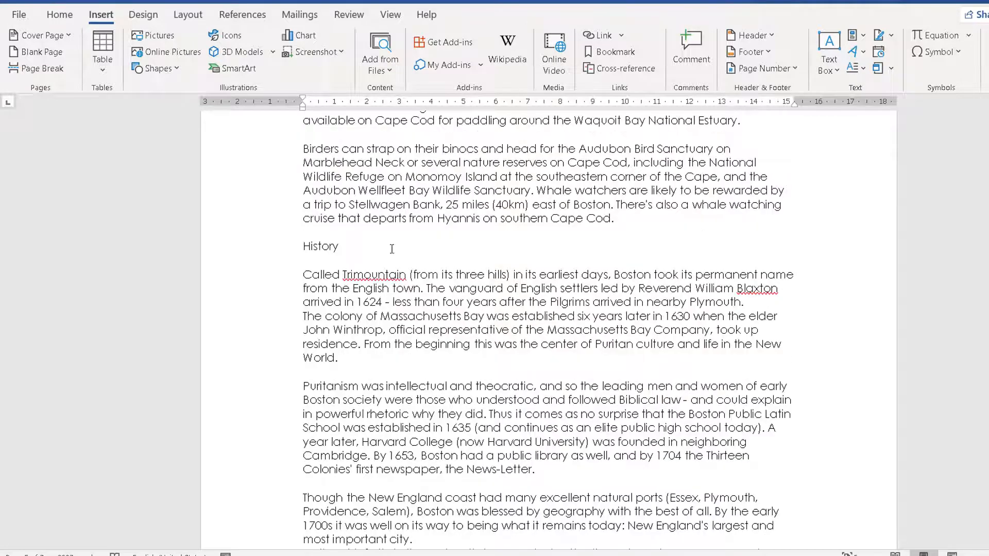
{"action": "left_click", "coordinate": [309, 247]}
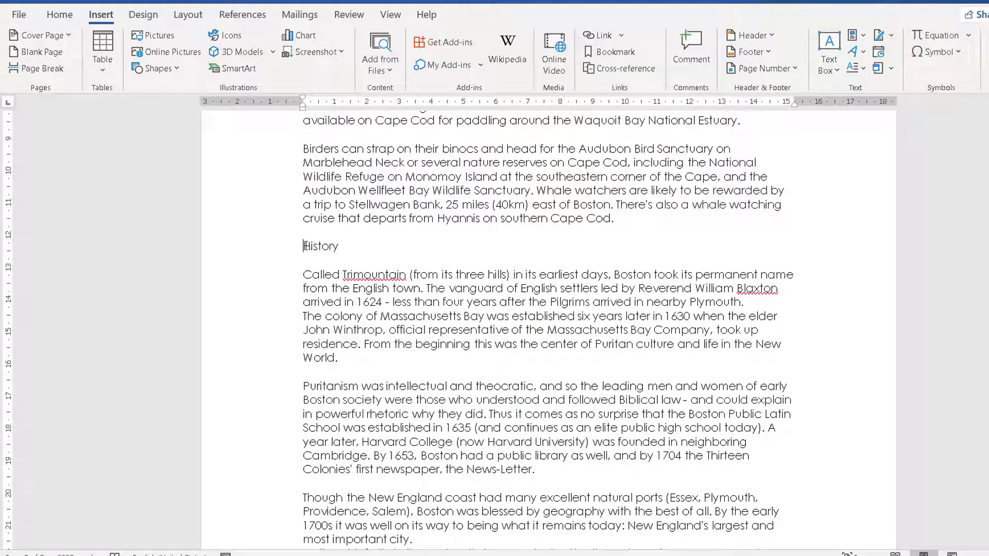
{"action": "left_click", "coordinate": [287, 251]}
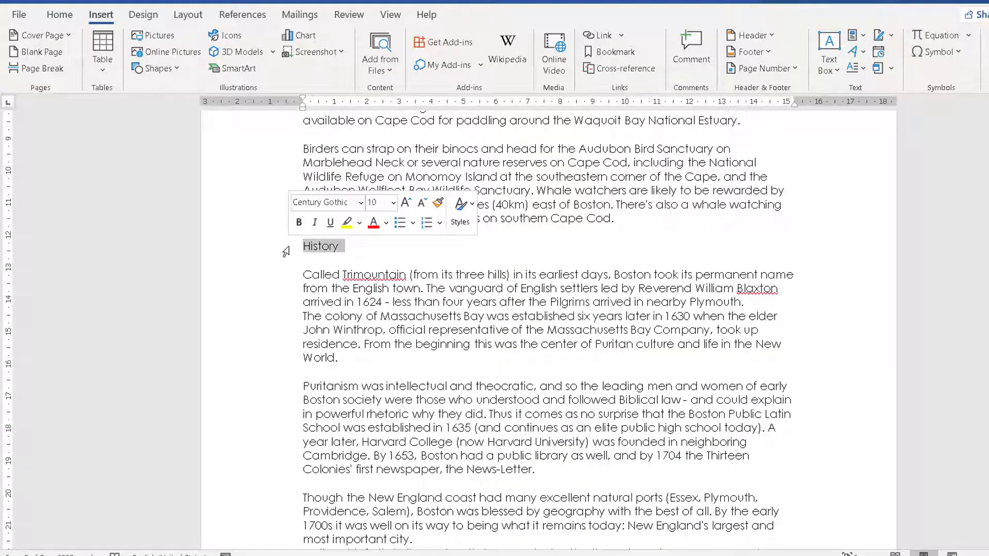
{"action": "left_click", "coordinate": [306, 222]}
{"action": "left_click", "coordinate": [312, 267]}
Step: Add a bookmark named History at the start of the "History" heading
{"action": "left_click", "coordinate": [303, 247]}
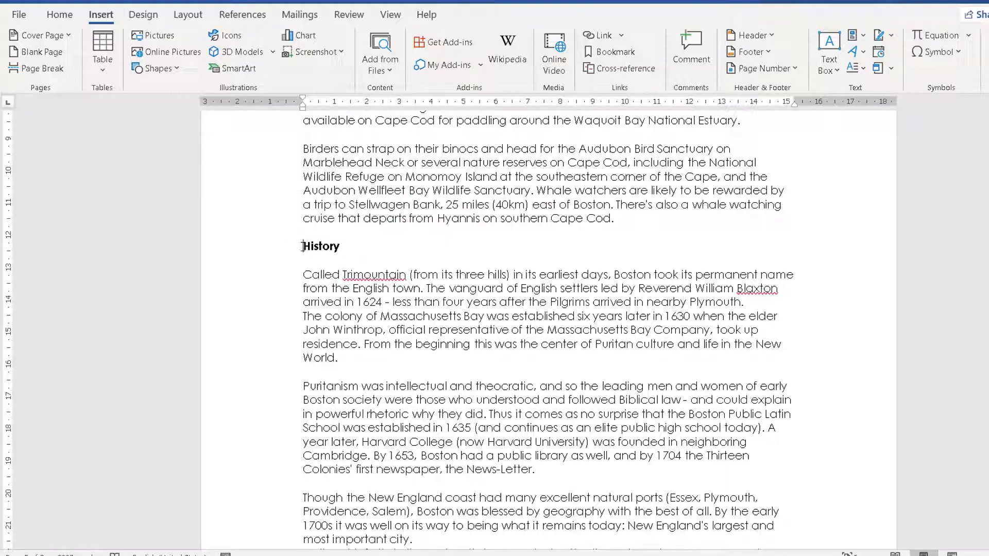
{"action": "left_click", "coordinate": [615, 53]}
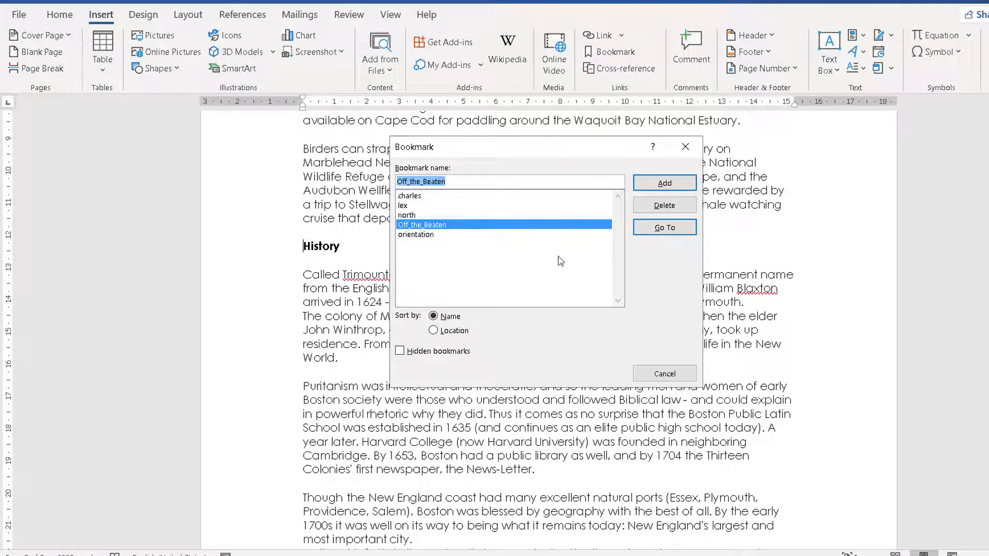
{"action": "type", "text": "History"}
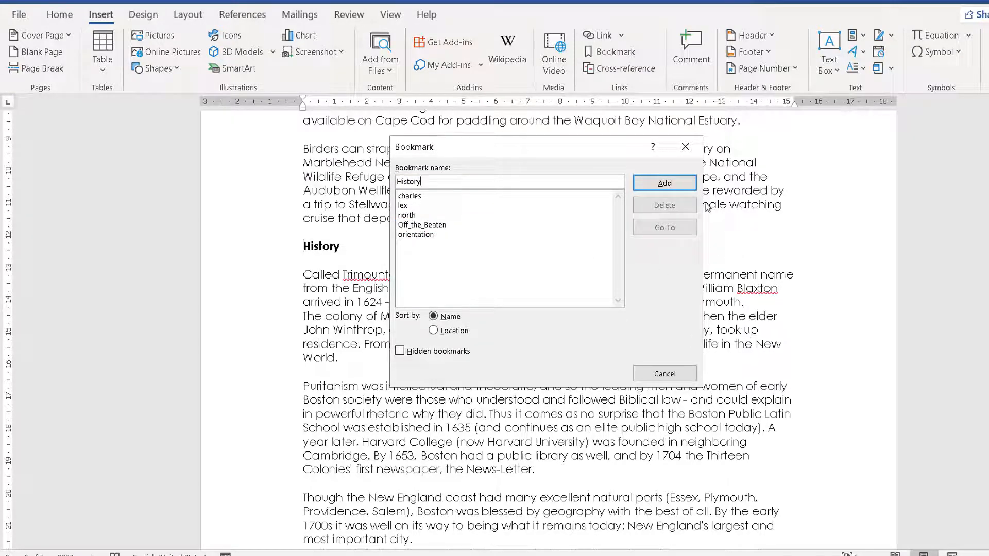
{"action": "left_click", "coordinate": [670, 185]}
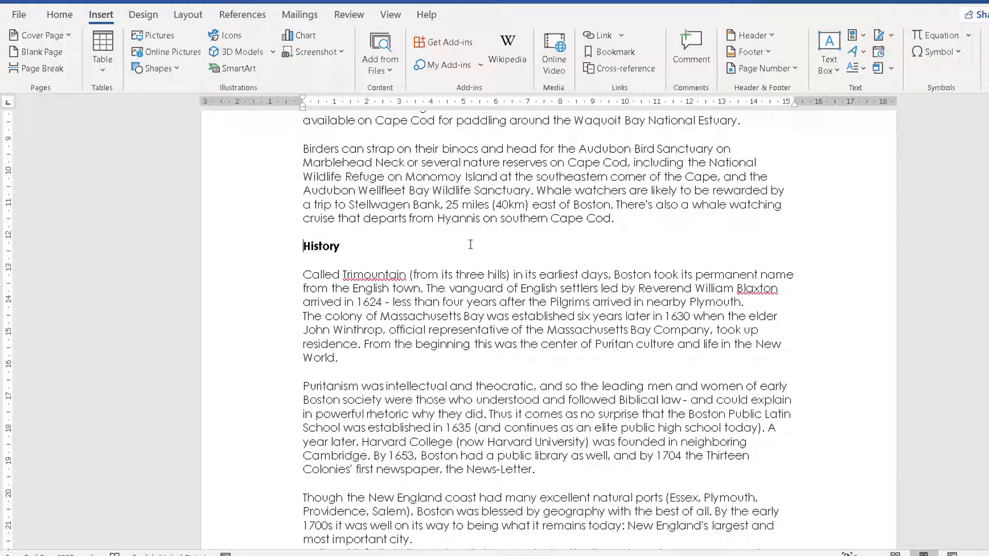
Step: Insert a new line reading "View Beaten Track | View History" above the Boston title at the start of the document
{"action": "left_click", "coordinate": [357, 357]}
{"action": "scroll", "coordinate": [631, 370], "scroll_direction": "up", "scroll_amount": 10}
{"action": "scroll", "coordinate": [630, 370], "scroll_direction": "up", "scroll_amount": 15}
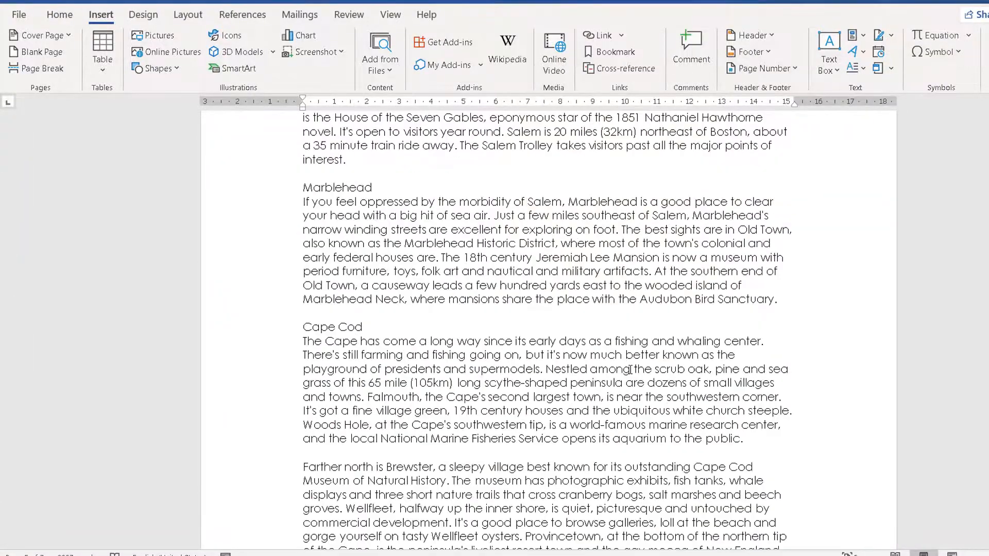
{"action": "scroll", "coordinate": [520, 178], "scroll_direction": "up", "scroll_amount": 20}
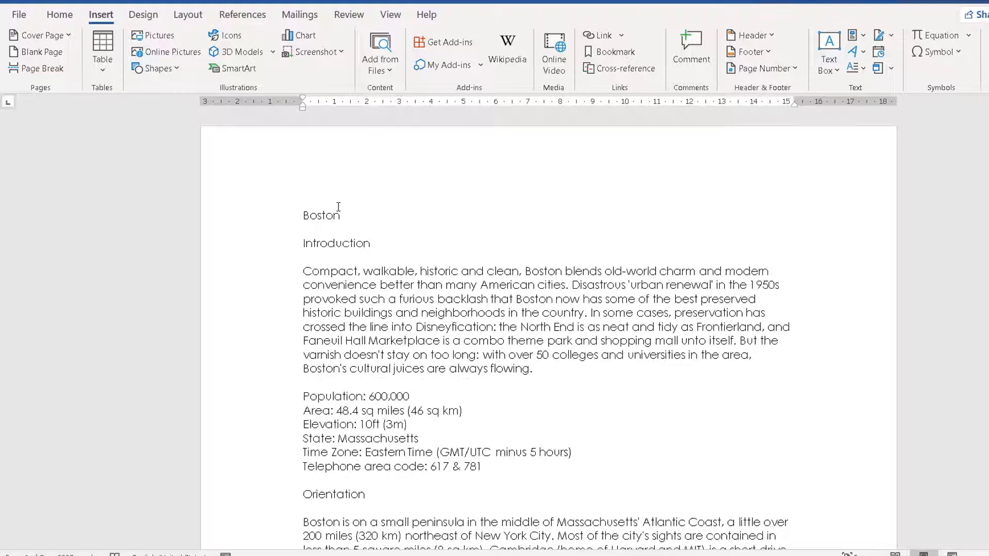
{"action": "left_click", "coordinate": [304, 215]}
{"action": "key", "text": "Return"}
{"action": "key", "text": "Up"}
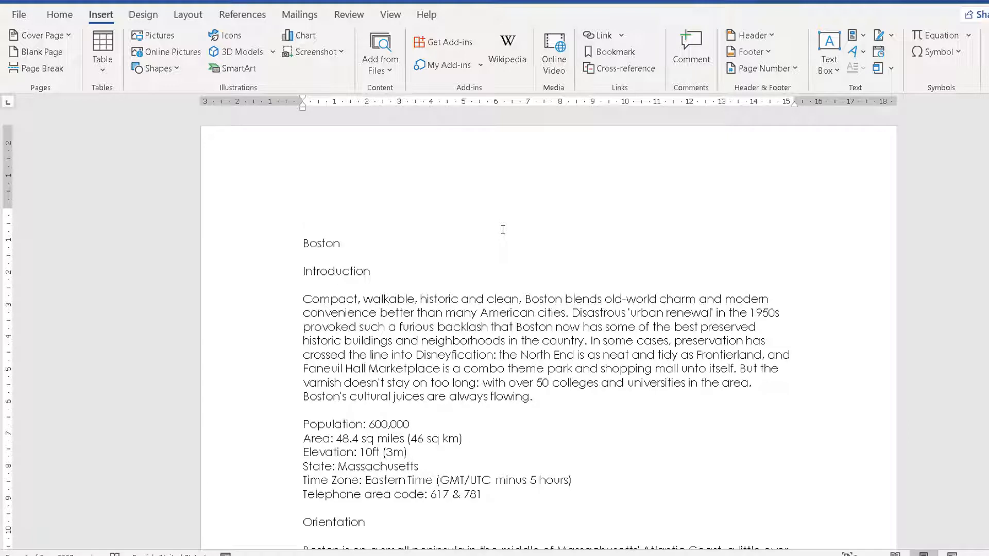
{"action": "type", "text": "View Beaten Track"}
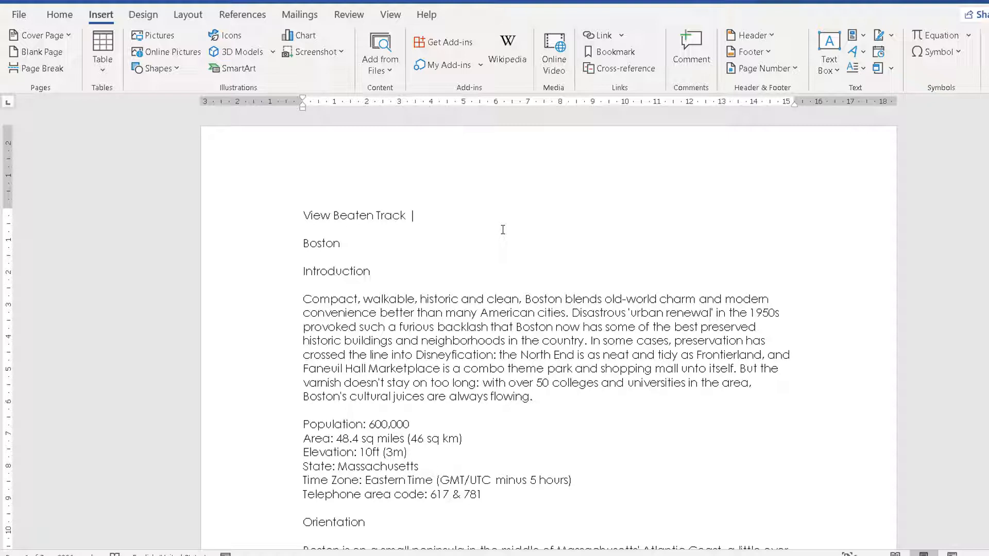
{"action": "type", "text": "| History"}
{"action": "left_click", "coordinate": [421, 216]}
{"action": "type", "text": "View"}
Step: Set up a hyperlink on the text "View Beaten Track" that targets the Off_the_Beaten bookmark in this document
{"action": "left_click", "coordinate": [305, 215]}
{"action": "left_click_drag", "start_coordinate": [307, 216], "coordinate": [398, 219]}
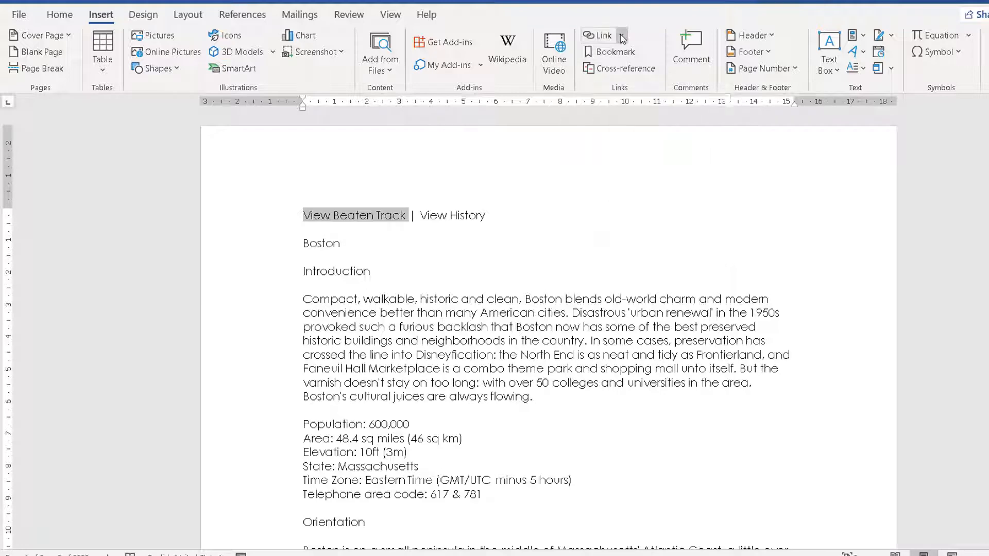
{"action": "left_click", "coordinate": [600, 37]}
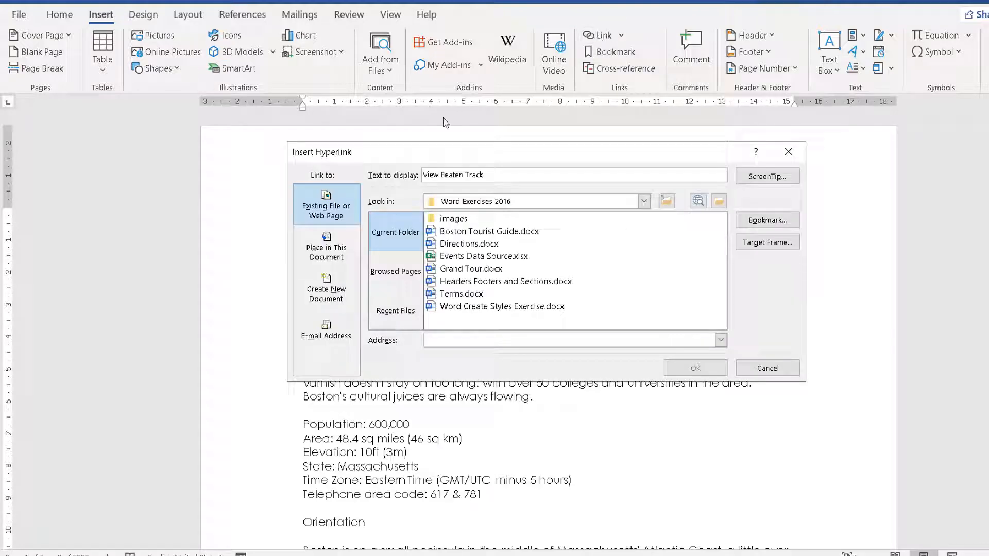
{"action": "left_click_drag", "start_coordinate": [427, 157], "coordinate": [562, 152]}
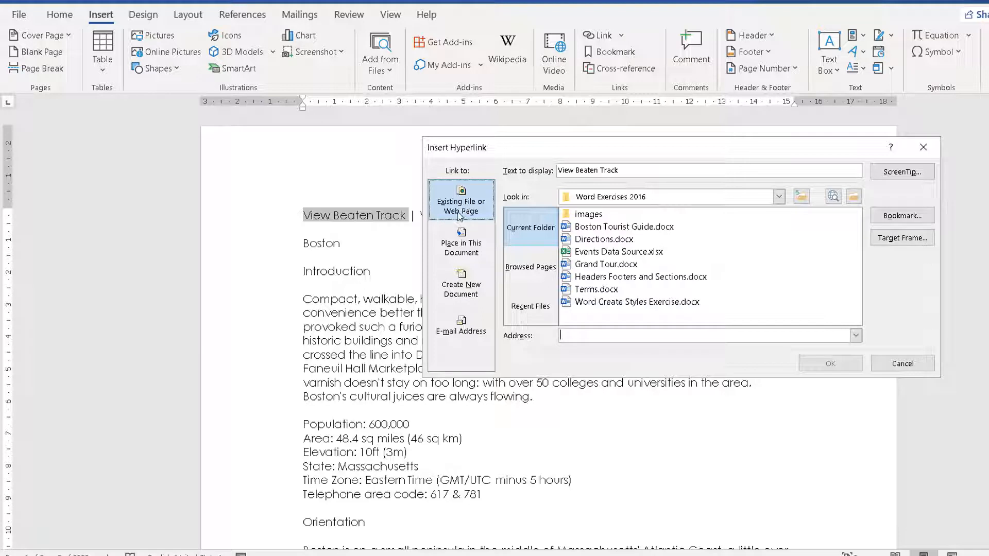
{"action": "left_click", "coordinate": [466, 248]}
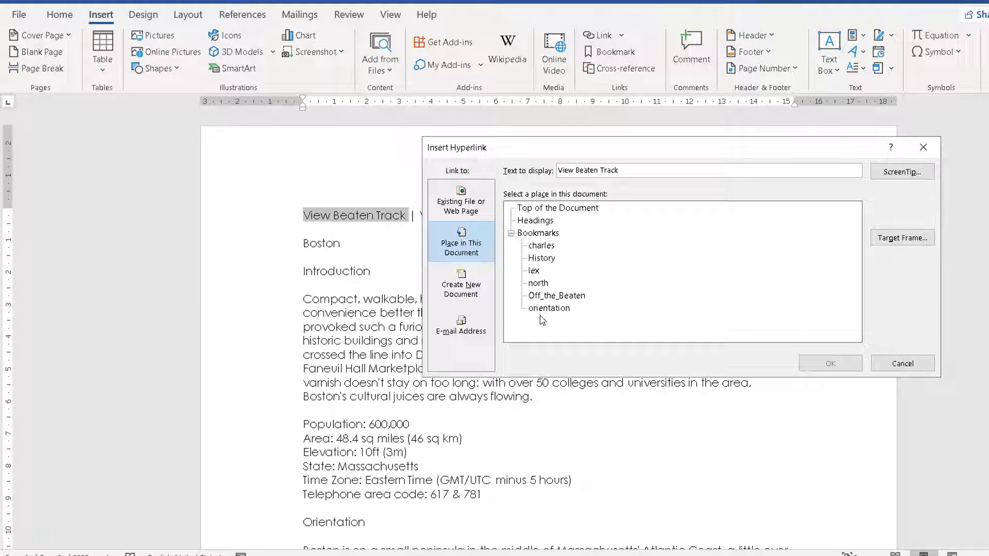
{"action": "left_click", "coordinate": [547, 298]}
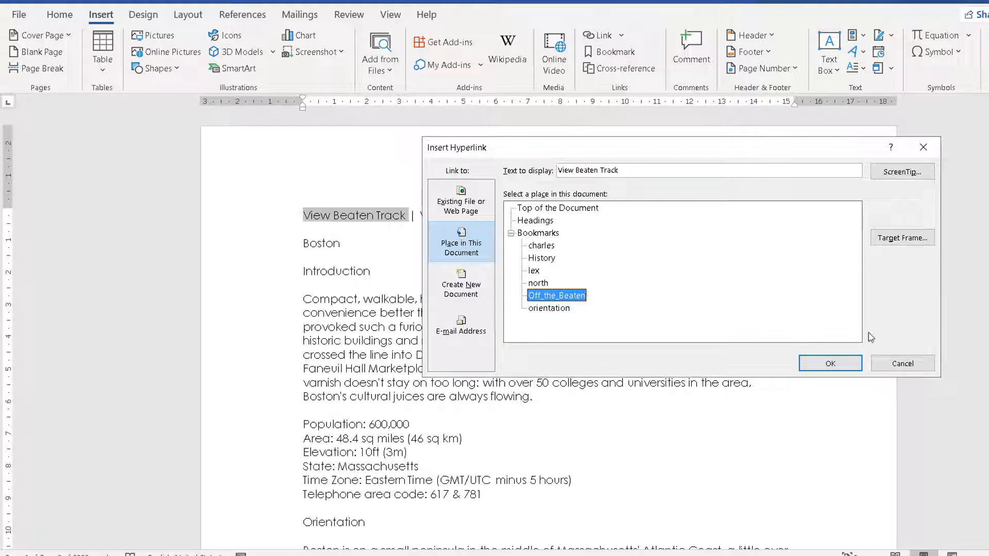
Step: Give the hyperlink the ScreenTip "Click to jump to Beaten Track" and insert it
{"action": "left_click", "coordinate": [901, 173]}
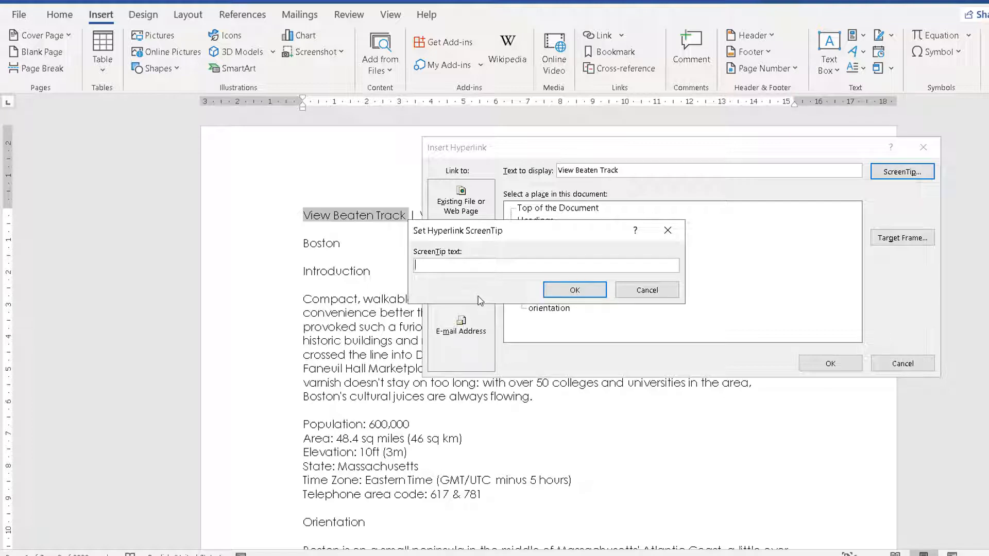
{"action": "type", "text": "Click to jump to Beaten T"}
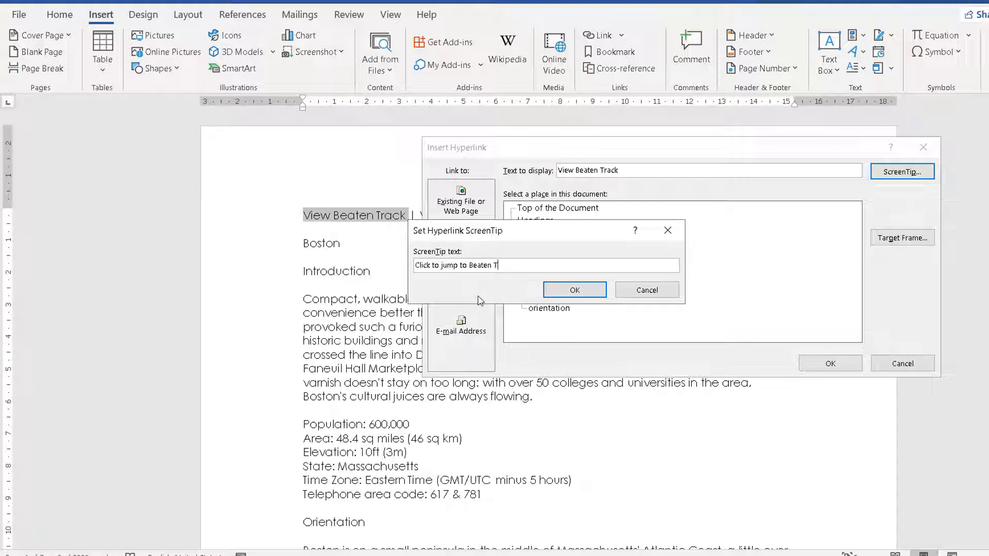
{"action": "type", "text": "rack"}
{"action": "left_click", "coordinate": [556, 293]}
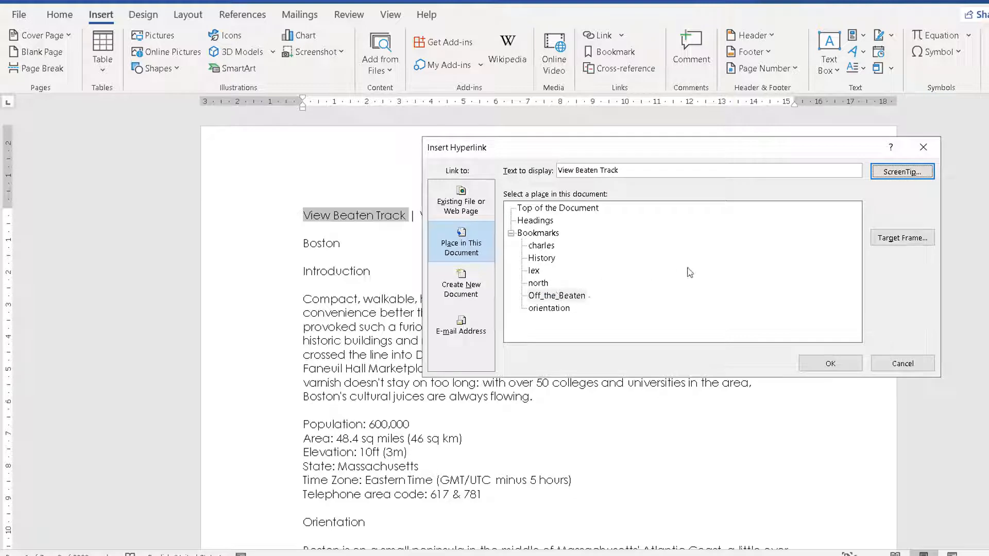
{"action": "left_click", "coordinate": [840, 373]}
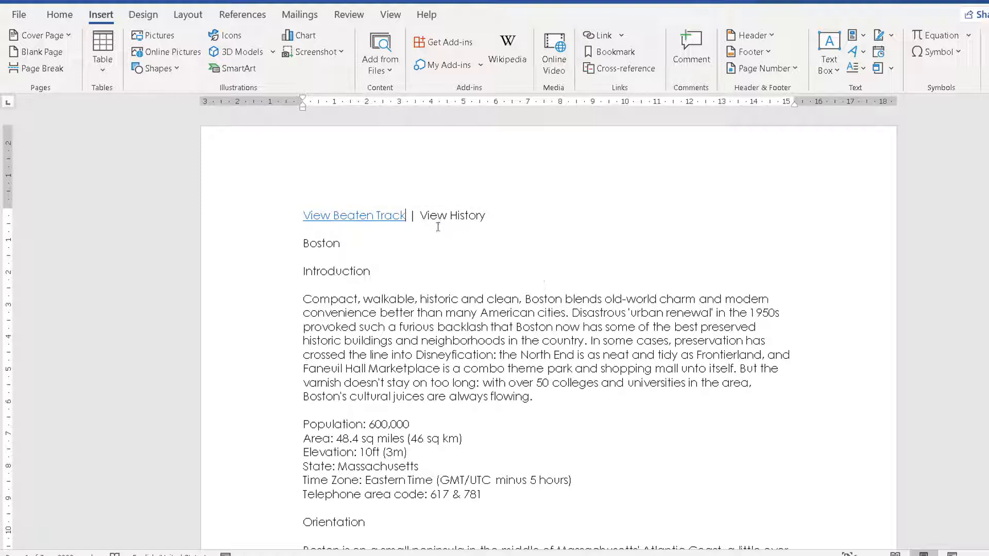
Step: Set up a hyperlink on the text "View History" that targets the History bookmark in this document
{"action": "left_click_drag", "start_coordinate": [421, 216], "coordinate": [486, 217]}
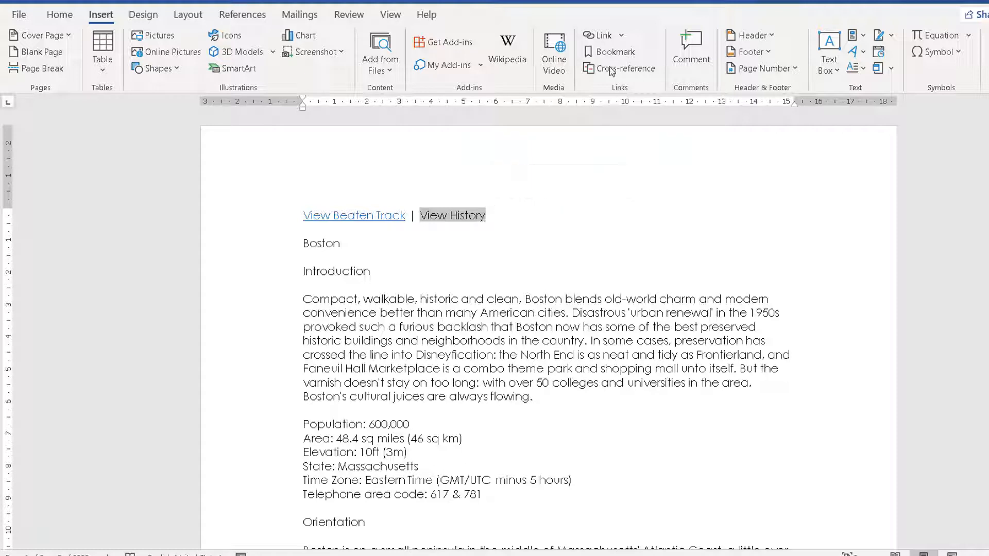
{"action": "left_click", "coordinate": [606, 40]}
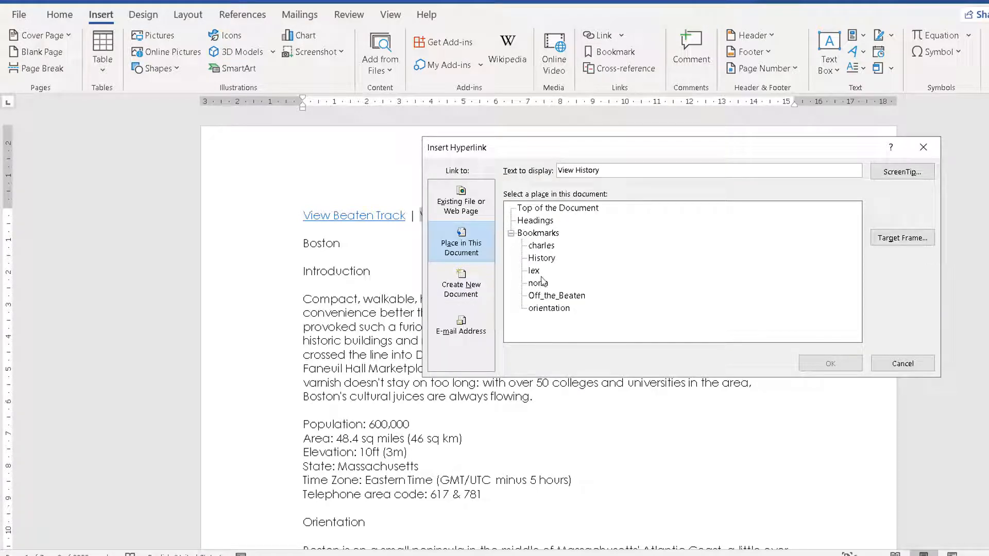
{"action": "left_click", "coordinate": [542, 260]}
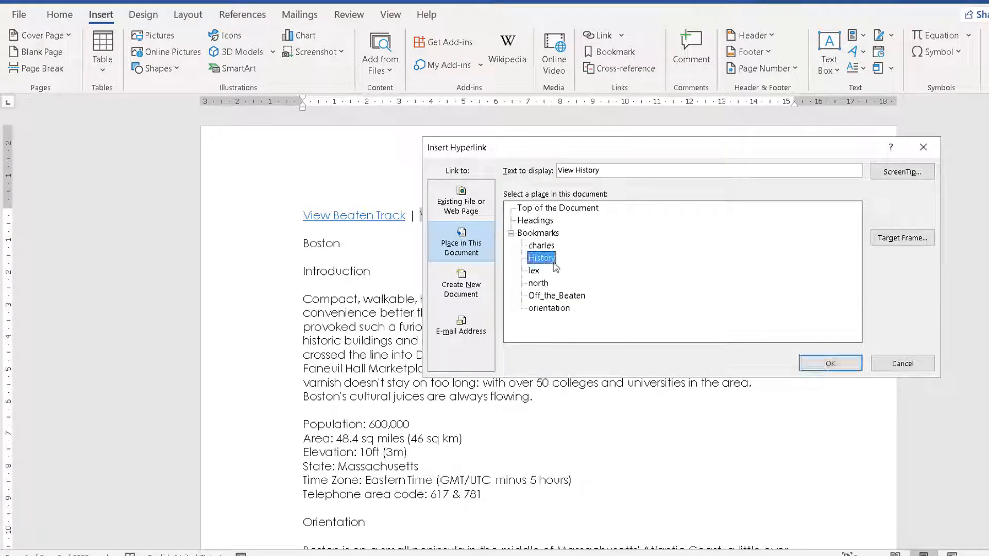
Step: Give the "View History" hyperlink a ScreenTip starting with "View the History" and insert the link
{"action": "left_click", "coordinate": [901, 172]}
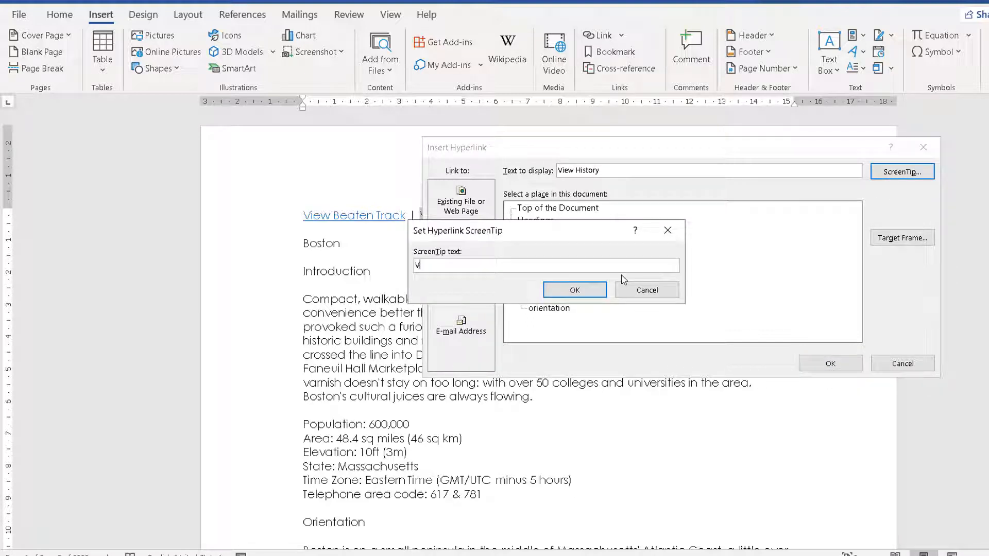
{"action": "type", "text": "View the History p"}
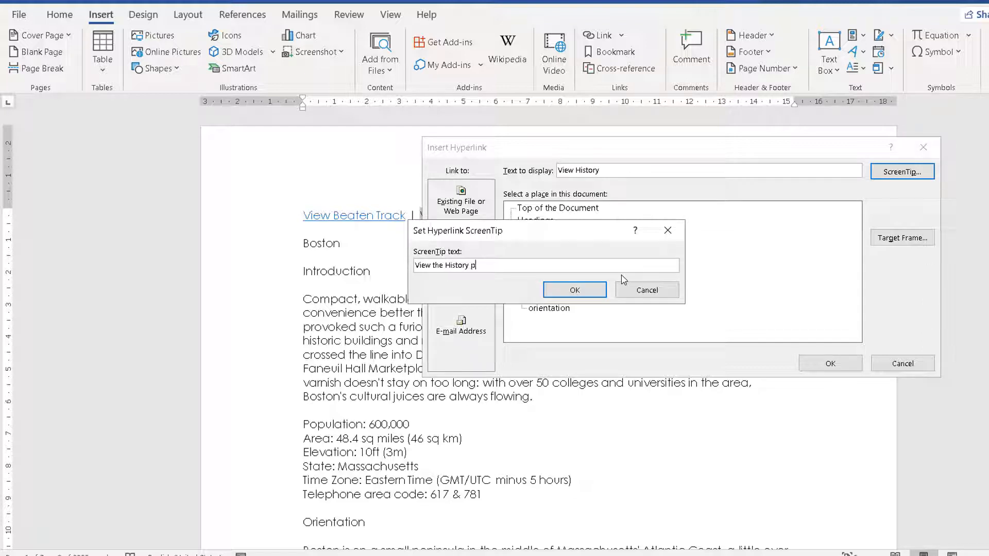
{"action": "type", "text": "ection"}
{"action": "left_click", "coordinate": [567, 289]}
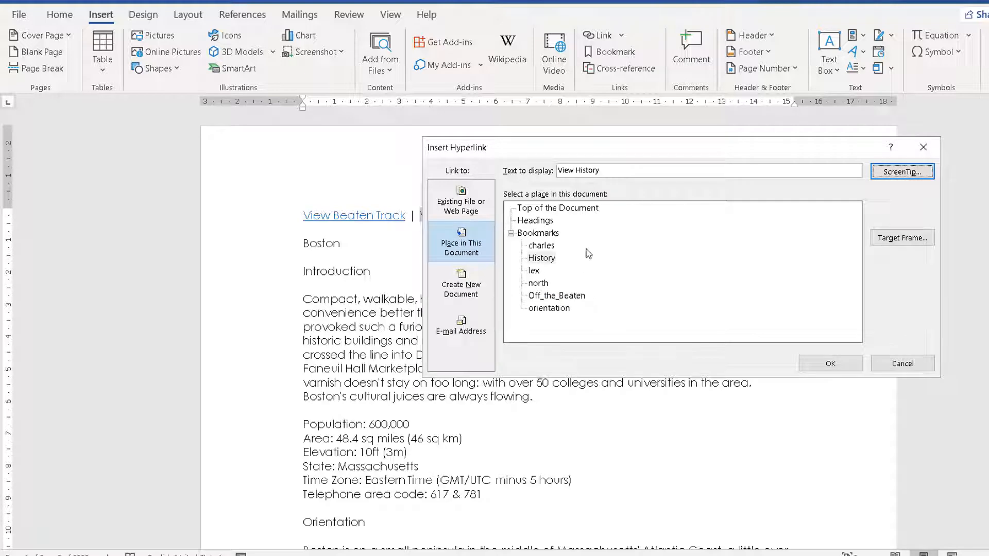
{"action": "left_click", "coordinate": [829, 363]}
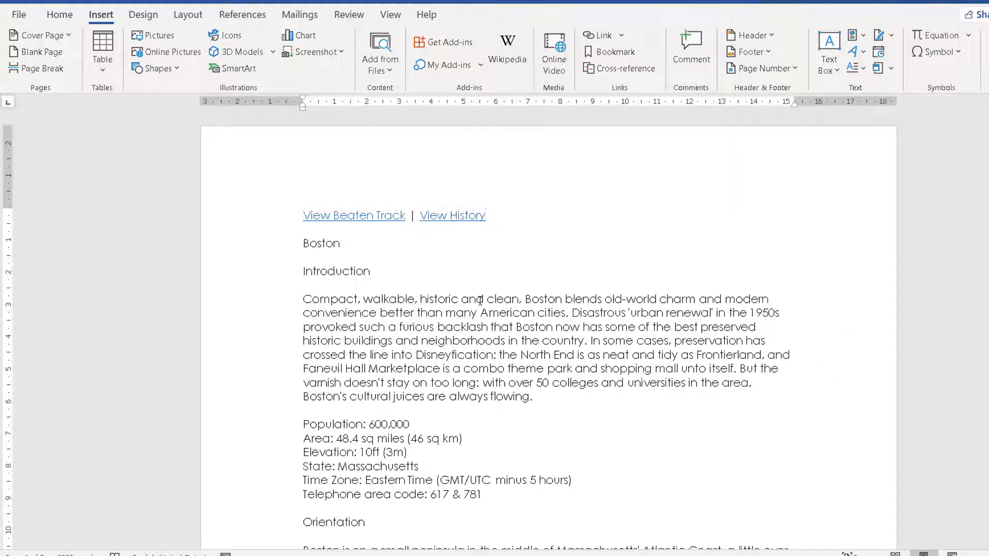
Step: Add the text "Return to top", indented with tabs toward the right margin, on the blank line below the "Off the Beaten Track" heading
{"action": "scroll", "coordinate": [617, 291], "scroll_direction": "down", "scroll_amount": 12}
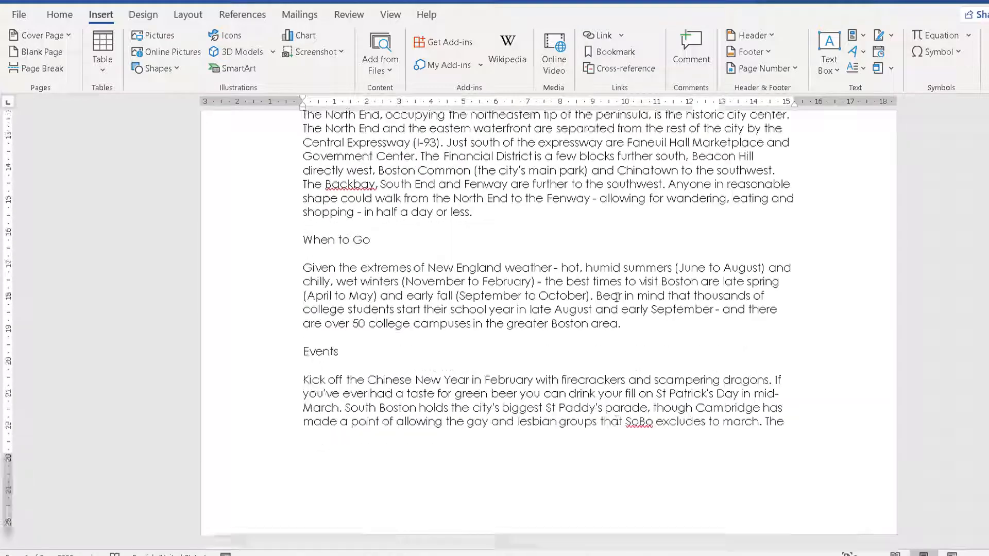
{"action": "scroll", "coordinate": [616, 297], "scroll_direction": "down", "scroll_amount": 10}
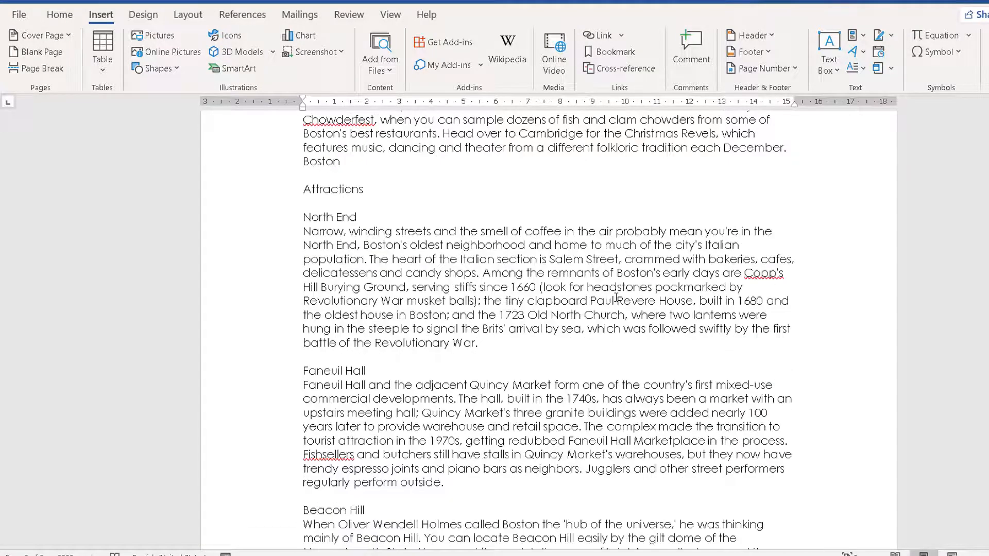
{"action": "scroll", "coordinate": [617, 298], "scroll_direction": "down", "scroll_amount": 5}
{"action": "scroll", "coordinate": [617, 298], "scroll_direction": "down", "scroll_amount": 15}
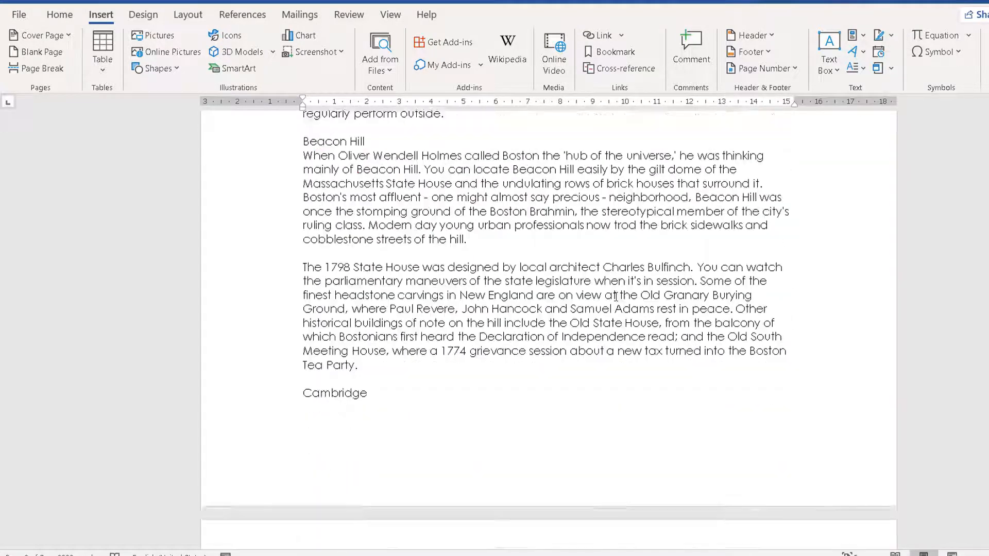
{"action": "scroll", "coordinate": [615, 297], "scroll_direction": "down", "scroll_amount": 3}
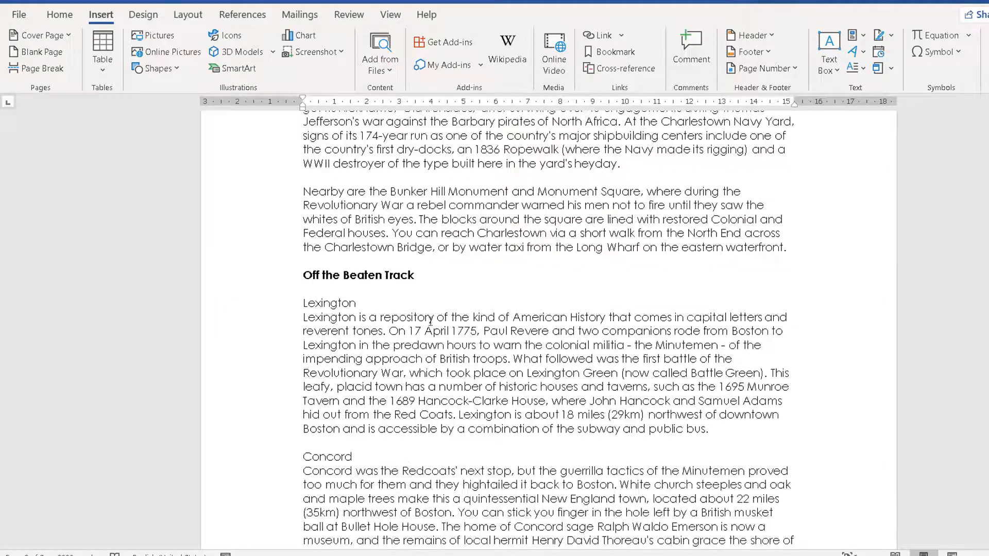
{"action": "left_click", "coordinate": [444, 288]}
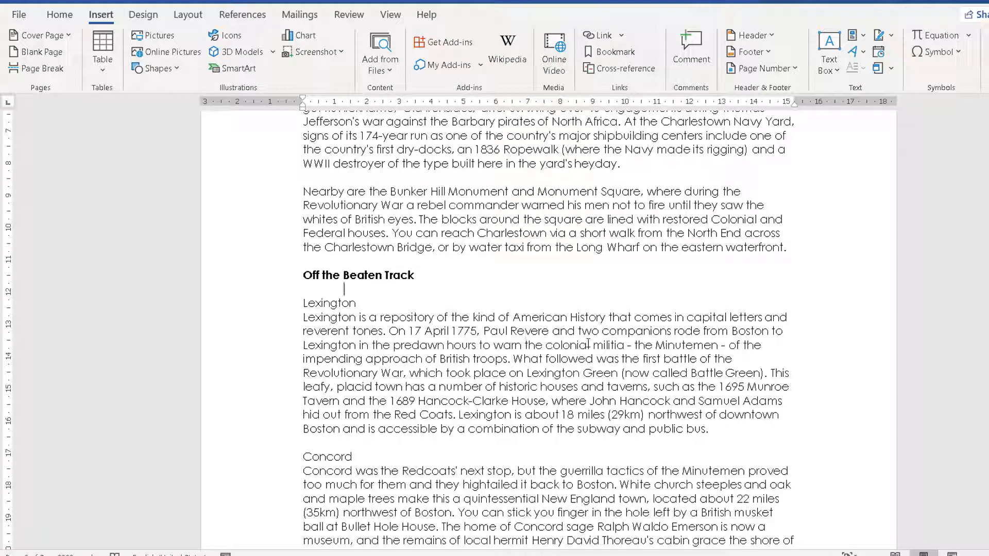
{"action": "key", "text": "Tab"}
{"action": "key", "text": "Tab"}
{"action": "key", "text": "Tab"}
{"action": "type", "text": "Return to top"}
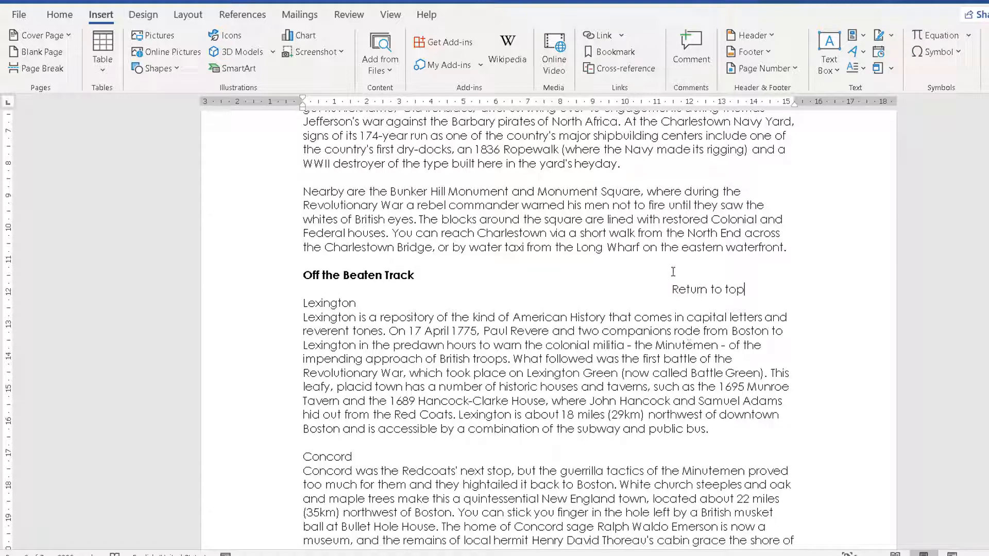
Step: Turn the "Return to top" text into a hyperlink to Top of the Document
{"action": "left_click_drag", "start_coordinate": [674, 292], "coordinate": [744, 291]}
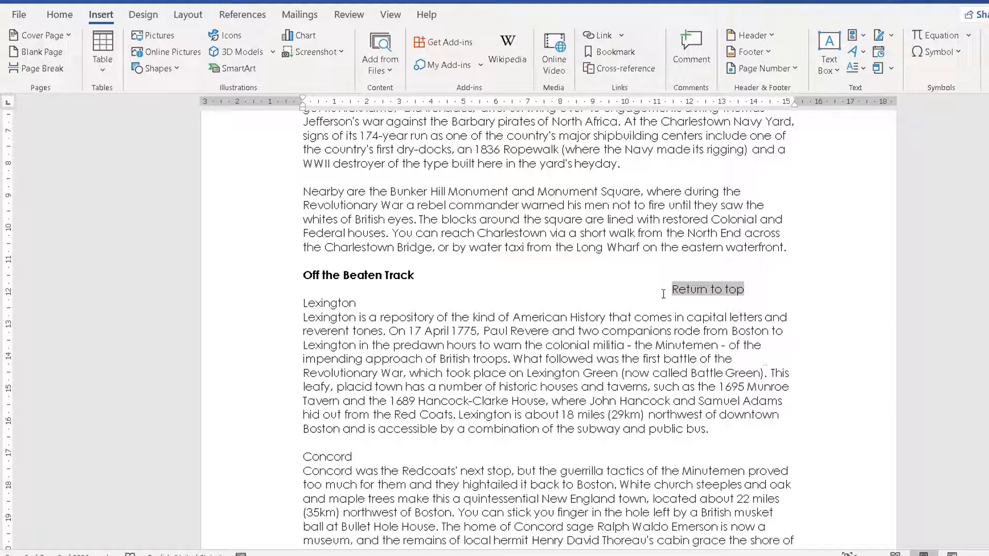
{"action": "left_click", "coordinate": [598, 35]}
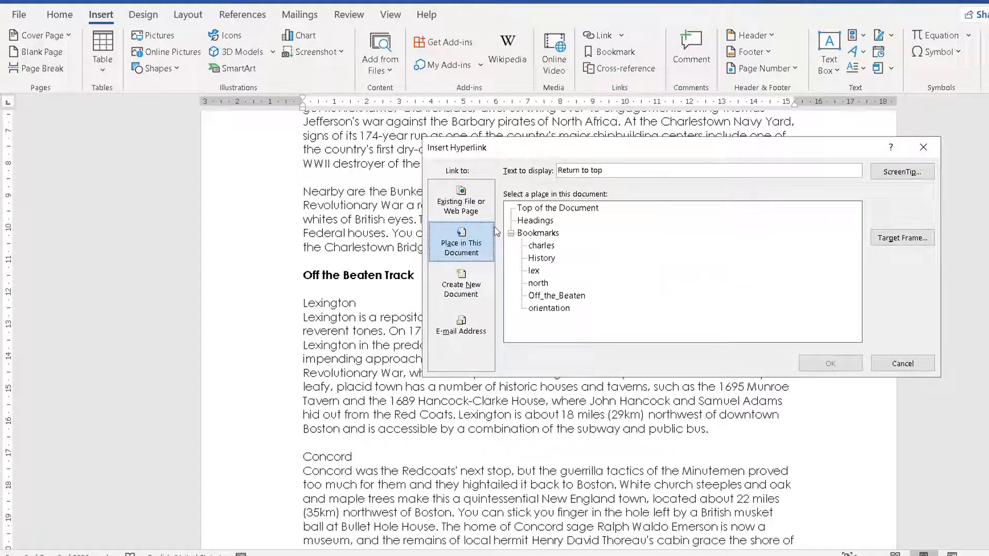
{"action": "left_click", "coordinate": [550, 208]}
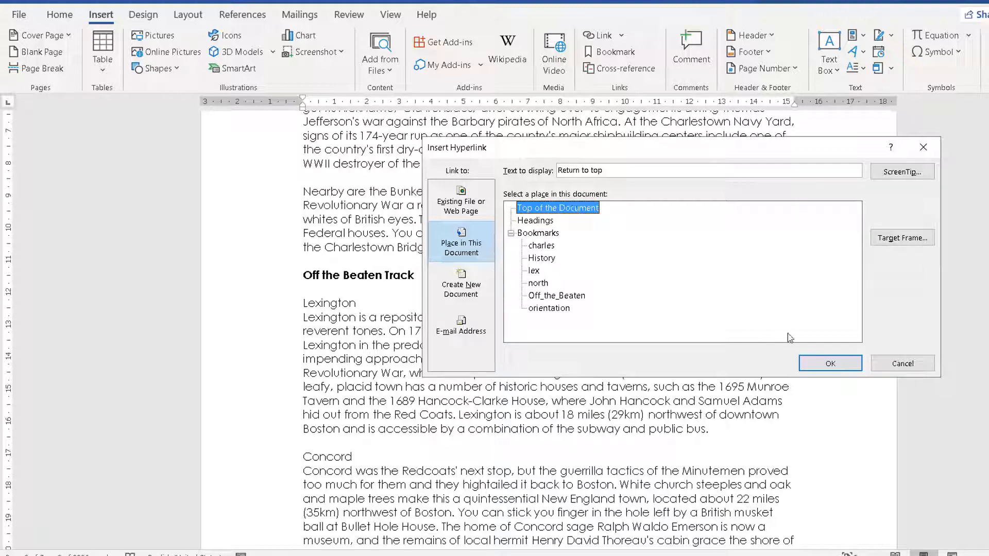
{"action": "left_click", "coordinate": [830, 363]}
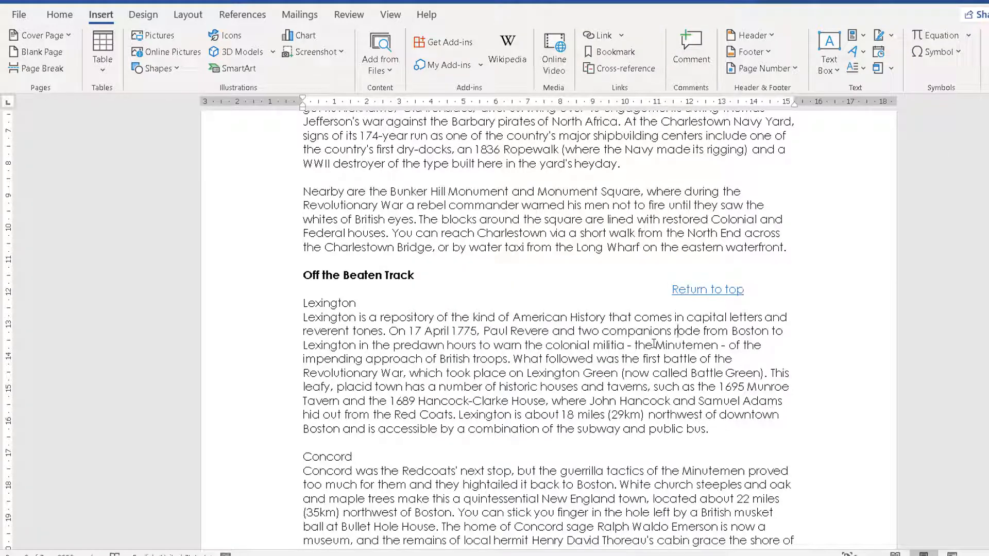
Step: Copy the "Return to top" link to the blank line below the "History" heading, indented toward the right margin
{"action": "left_click_drag", "start_coordinate": [670, 291], "coordinate": [744, 290]}
{"action": "key", "text": "ctrl+c"}
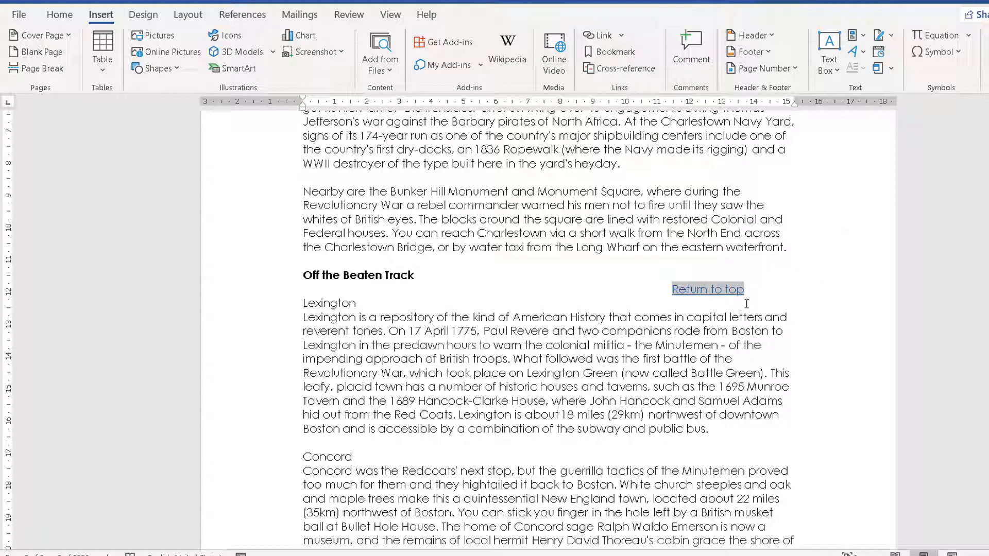
{"action": "scroll", "coordinate": [490, 337], "scroll_direction": "down", "scroll_amount": 14}
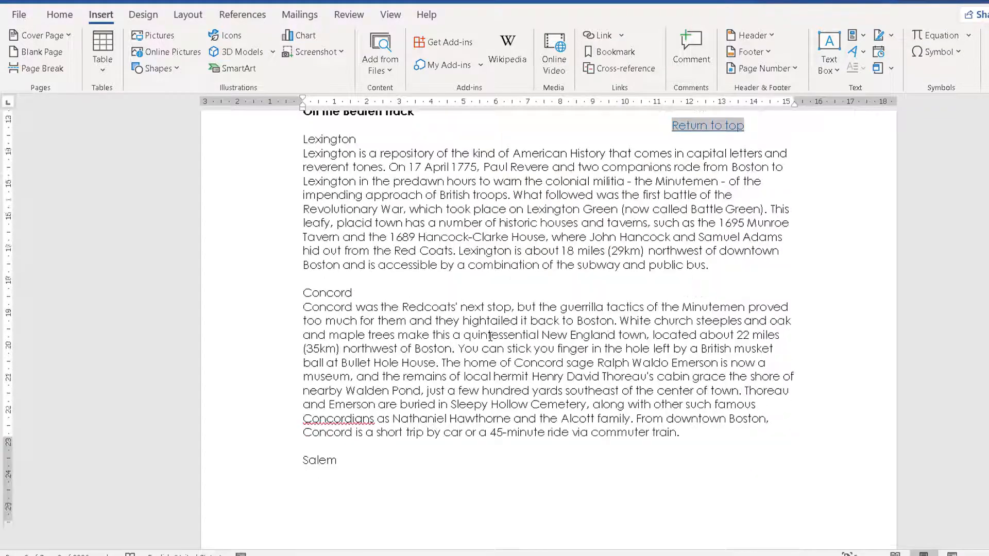
{"action": "scroll", "coordinate": [490, 337], "scroll_direction": "down", "scroll_amount": 20}
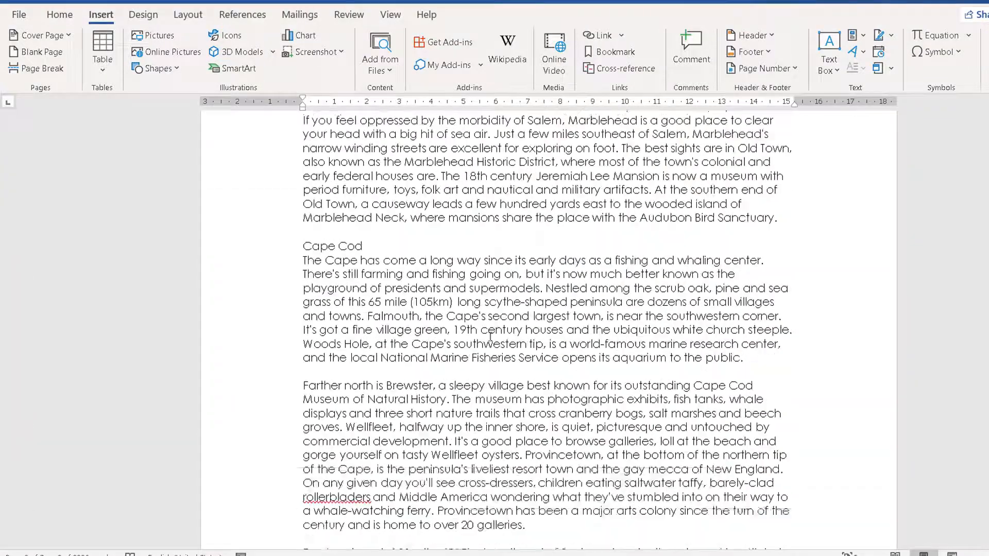
{"action": "scroll", "coordinate": [483, 339], "scroll_direction": "down", "scroll_amount": 15}
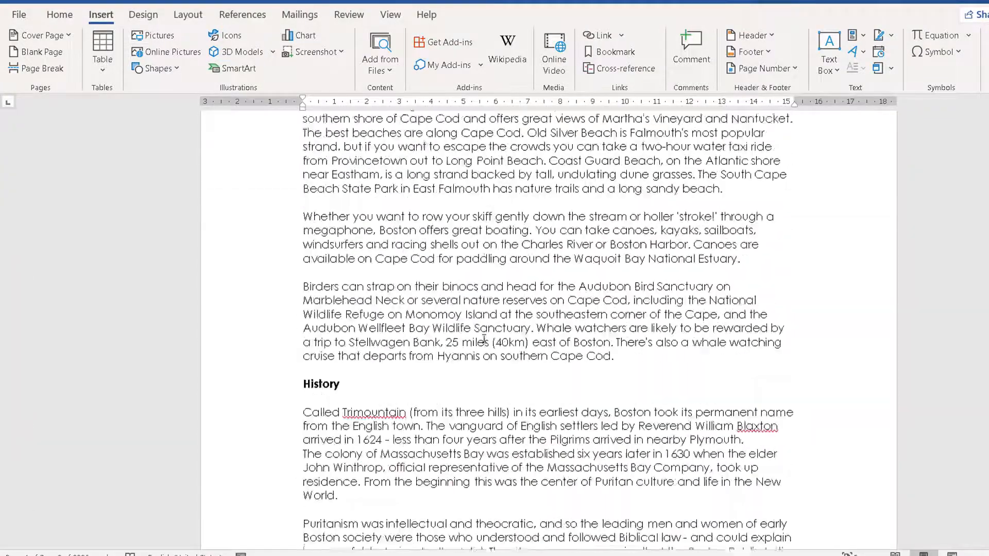
{"action": "left_click", "coordinate": [338, 355]}
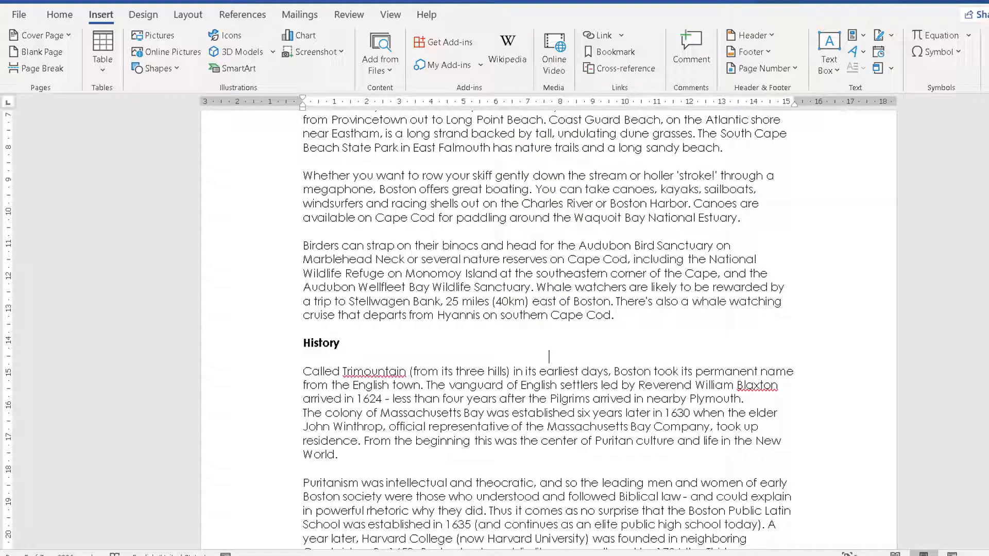
{"action": "key", "text": "ctrl+v"}
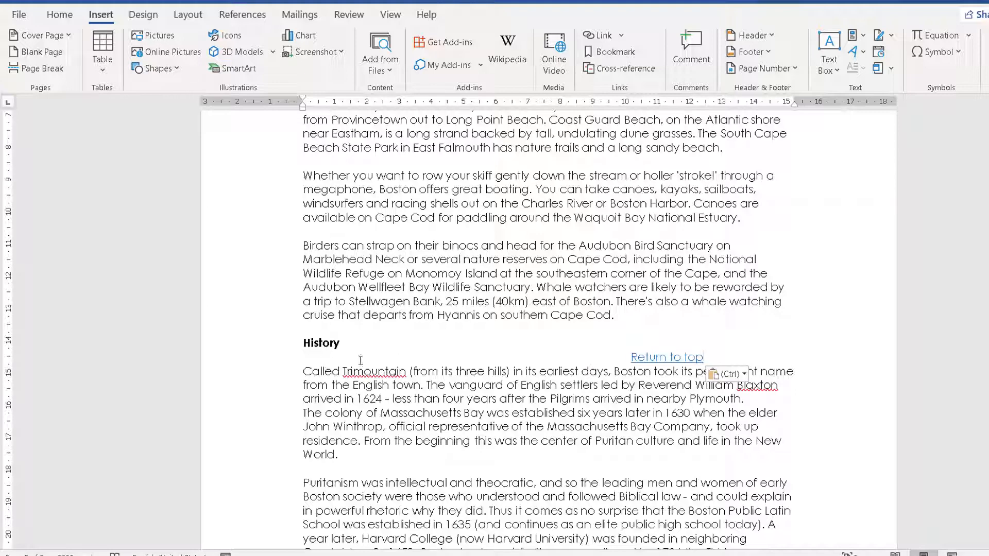
{"action": "left_click", "coordinate": [599, 386]}
Step: Test the "View Beaten Track" and "View History" links at the document's start, going back each time through "Return to top"
{"action": "scroll", "coordinate": [548, 329], "scroll_direction": "up", "scroll_amount": 20}
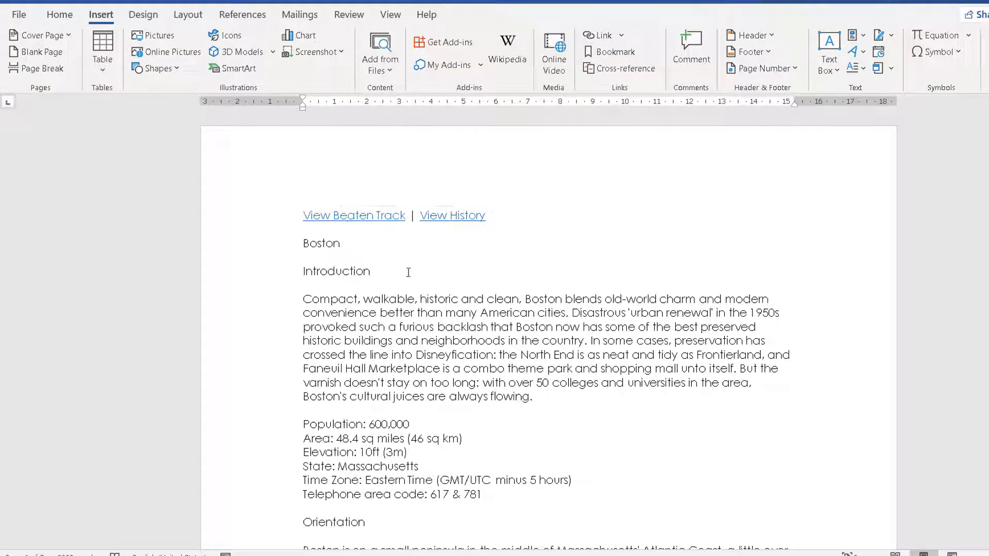
{"action": "left_click", "coordinate": [346, 219], "text": "ctrl"}
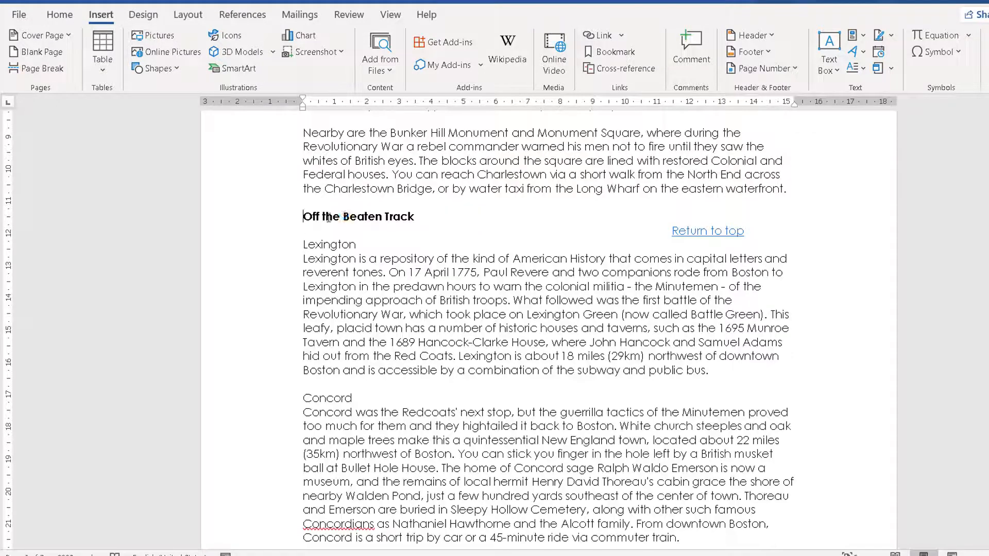
{"action": "left_click", "coordinate": [699, 239], "text": "ctrl"}
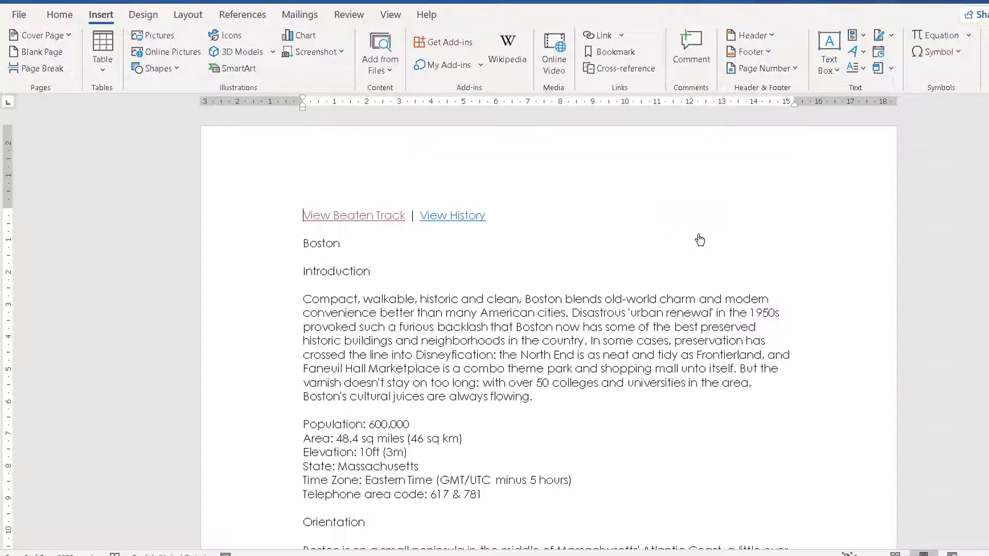
{"action": "left_click", "coordinate": [443, 224], "text": "ctrl"}
{"action": "left_click", "coordinate": [655, 231], "text": "ctrl"}
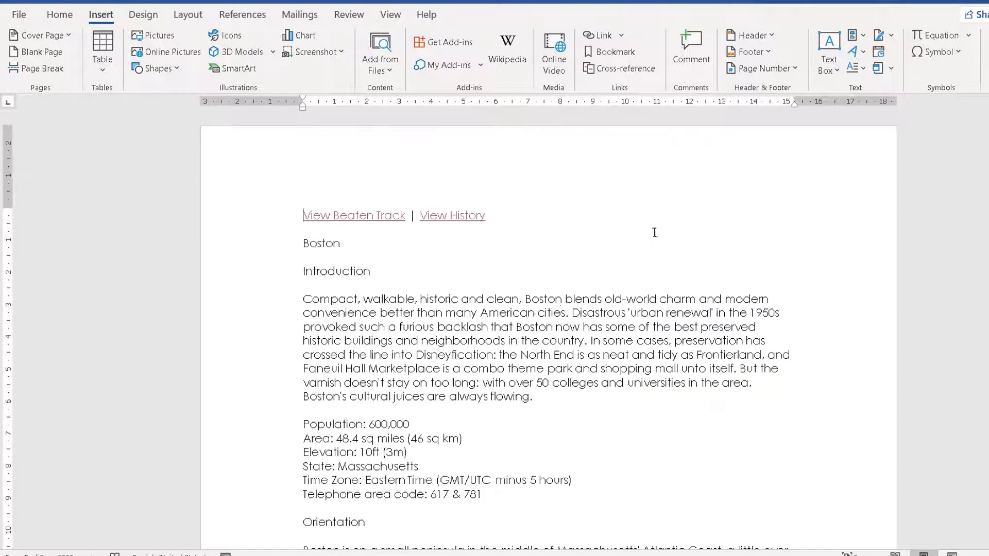